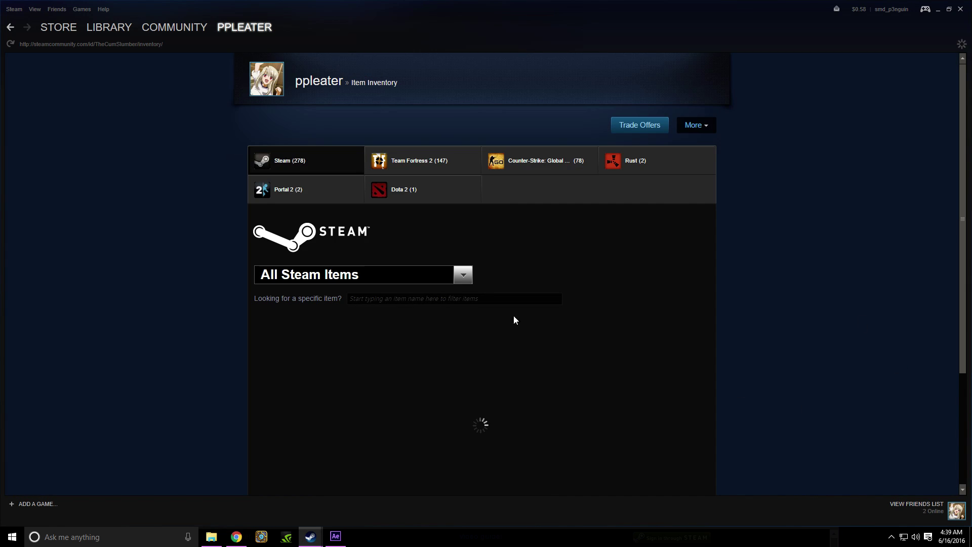
Step: Filter the Steam inventory by "back" and go to the second page of items
left_click(411, 299)
type("back")
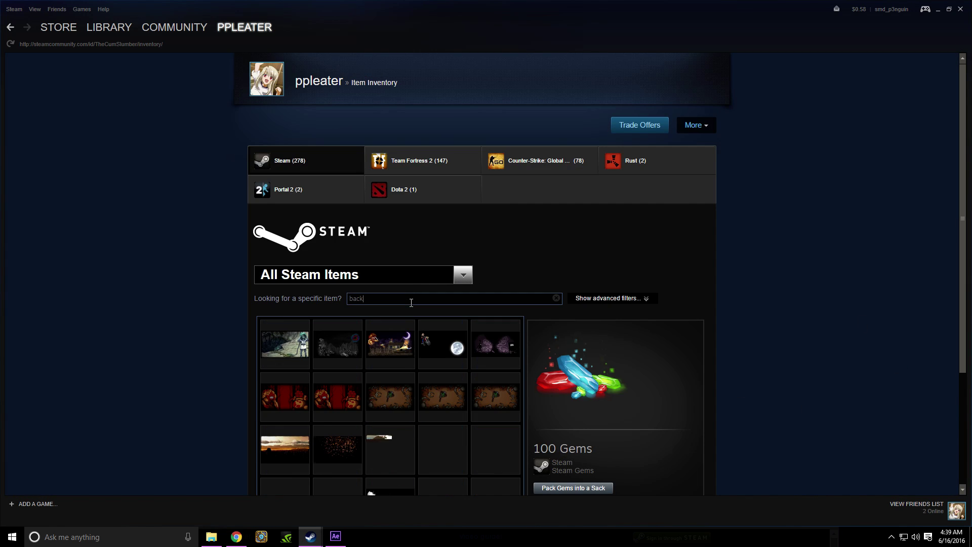
scroll(426, 293, "down", 3)
left_click(513, 435)
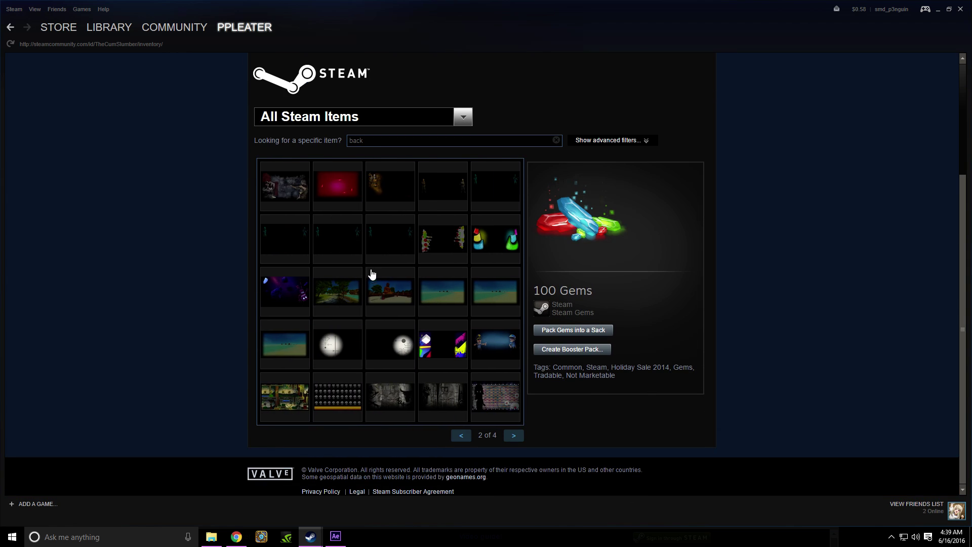
Step: Open the "Houston, we have a problem" profile background at full size in the browser and maximize the window
left_click(284, 291)
left_click(561, 369)
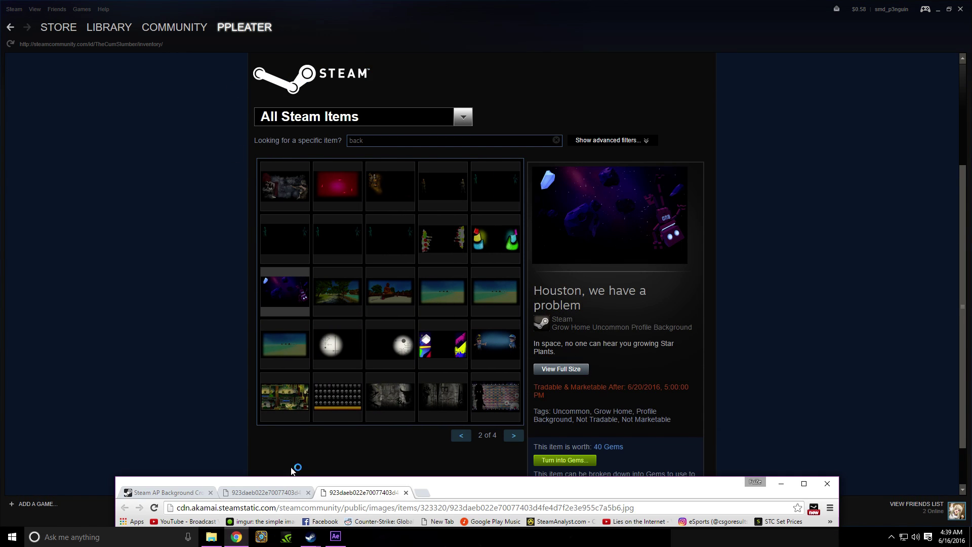
left_click_drag(480, 487, 432, 30)
double_click(390, 40)
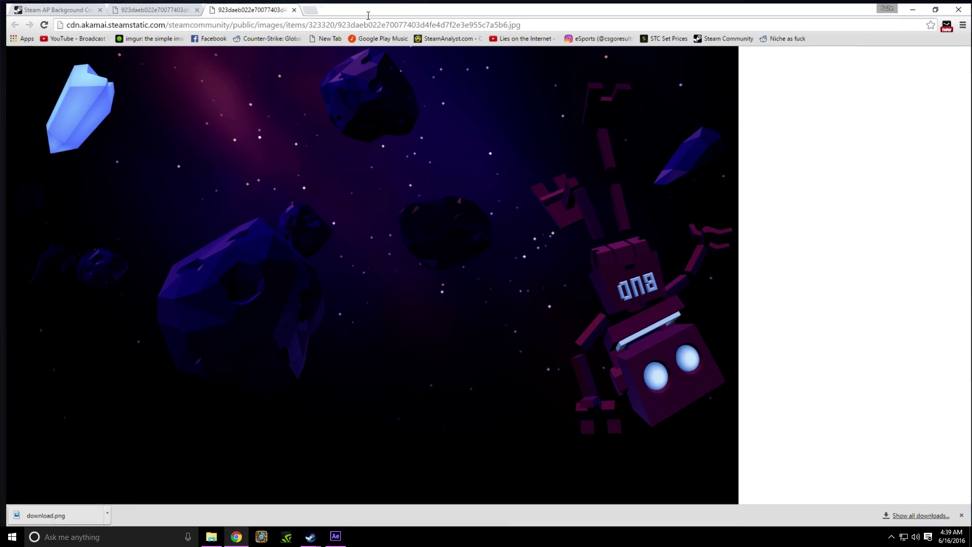
Step: Copy the background image's address and apply it as the profile background on the sapic.github.io cropper page
left_click(365, 25)
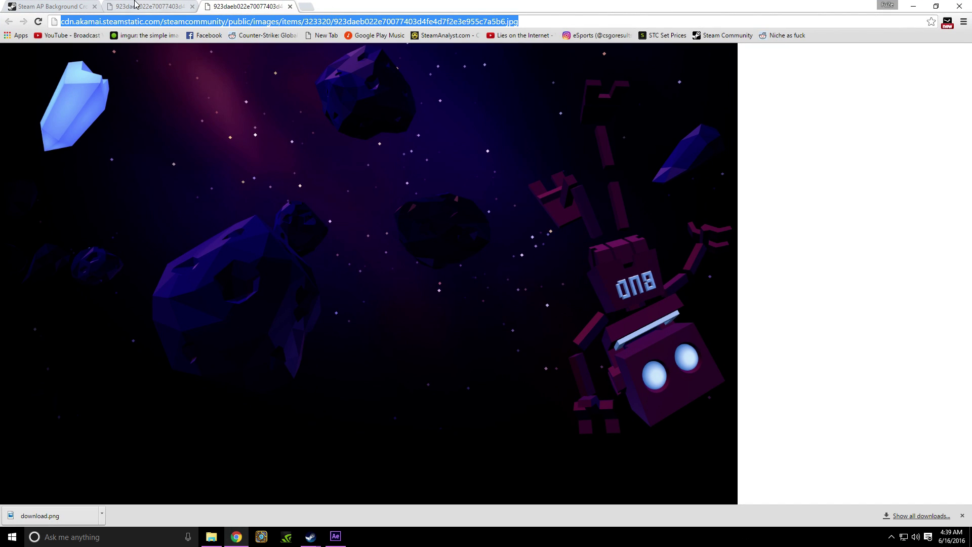
left_click(53, 7)
left_click(9, 21)
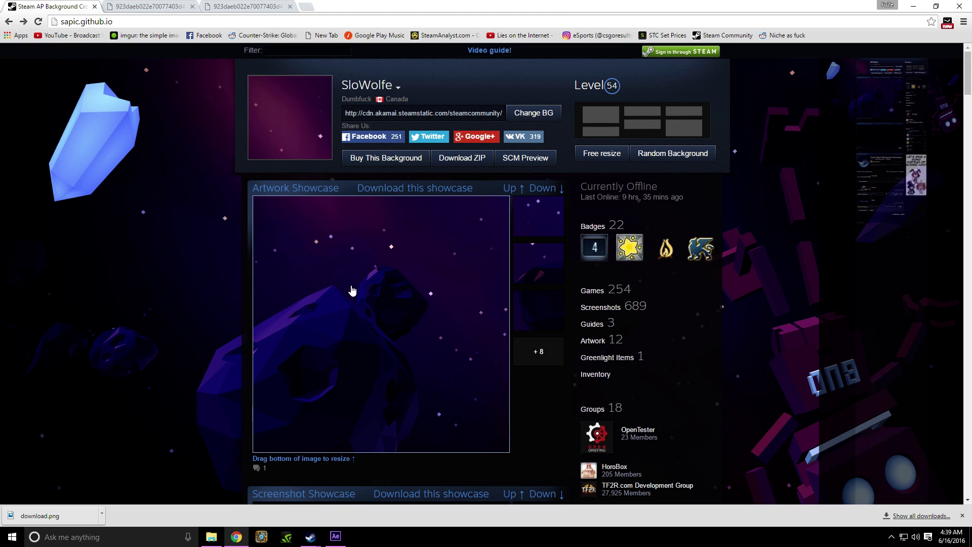
left_click(500, 114)
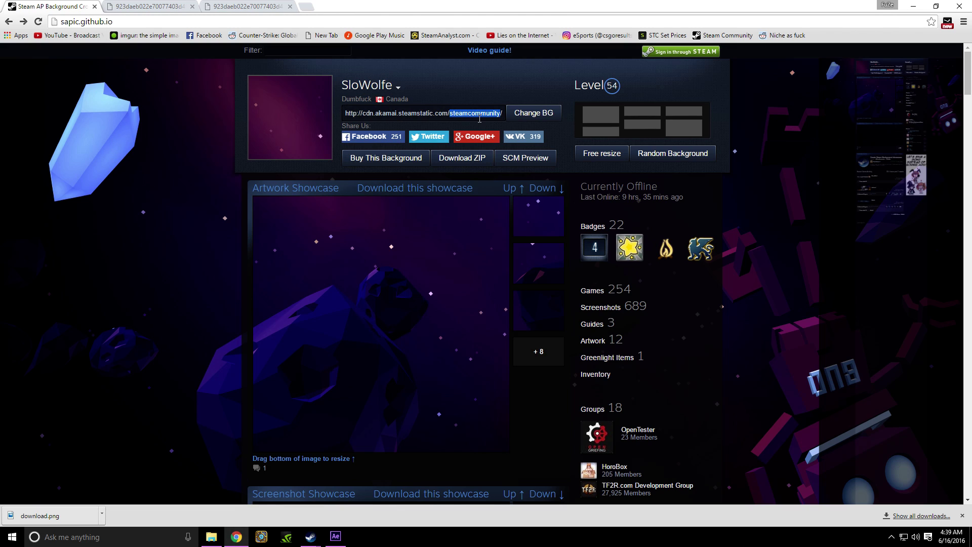
key("ctrl+v")
left_click(533, 112)
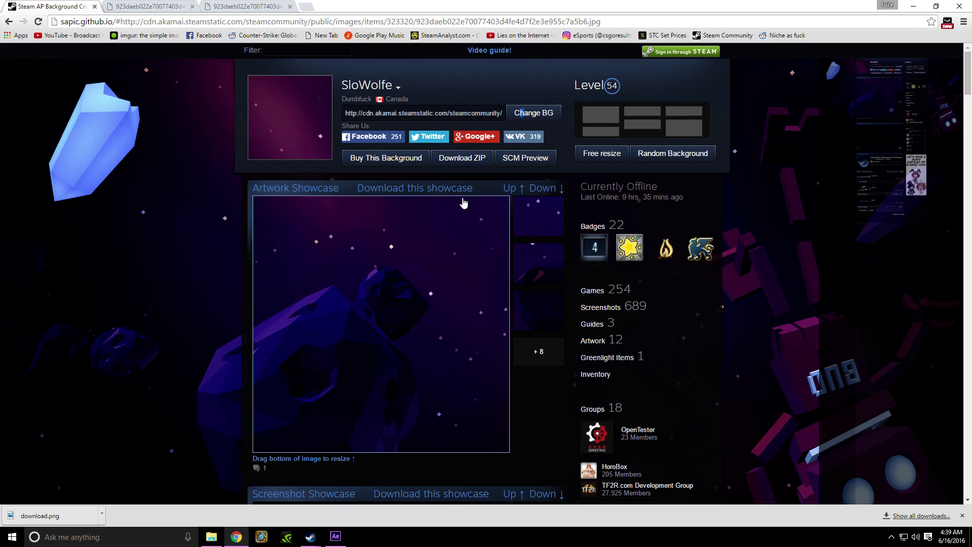
right_click(428, 264)
left_click(463, 285)
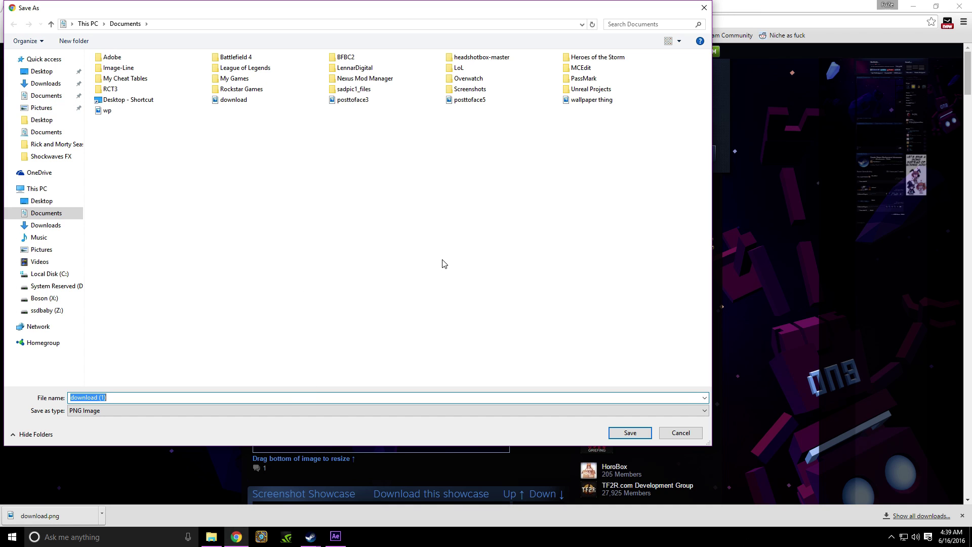
left_click(680, 432)
Step: Switch to After Effects and import download.png from the Documents library
left_click(335, 536)
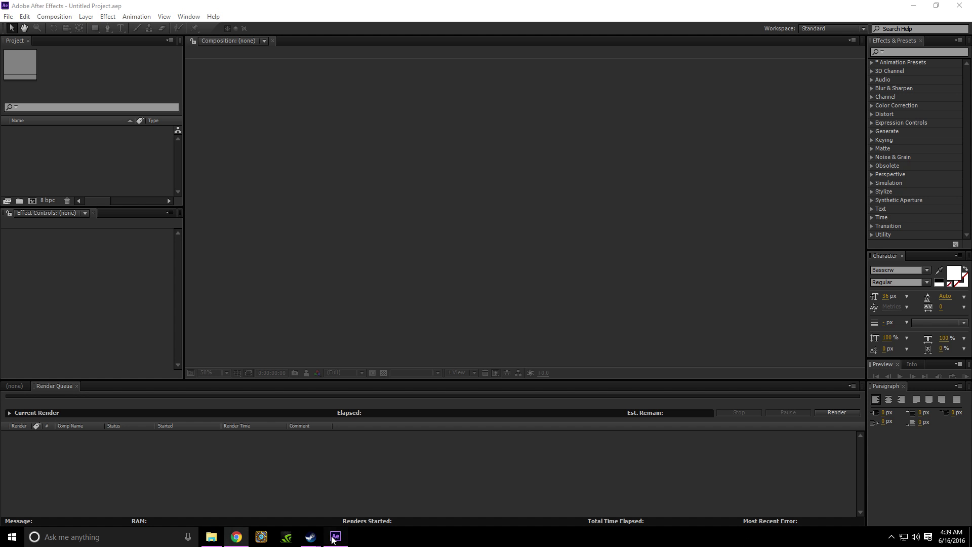
left_click(8, 16)
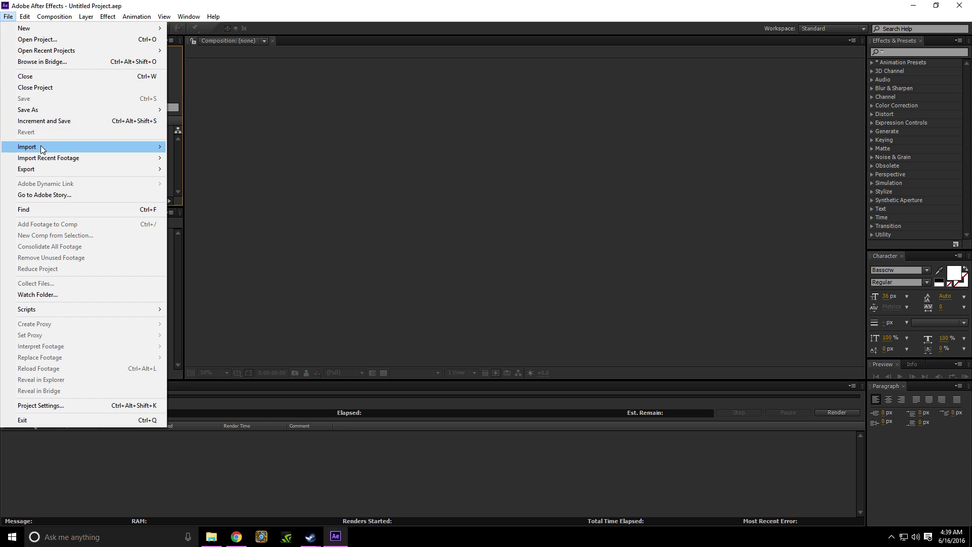
mouse_move(79, 148)
left_click(196, 146)
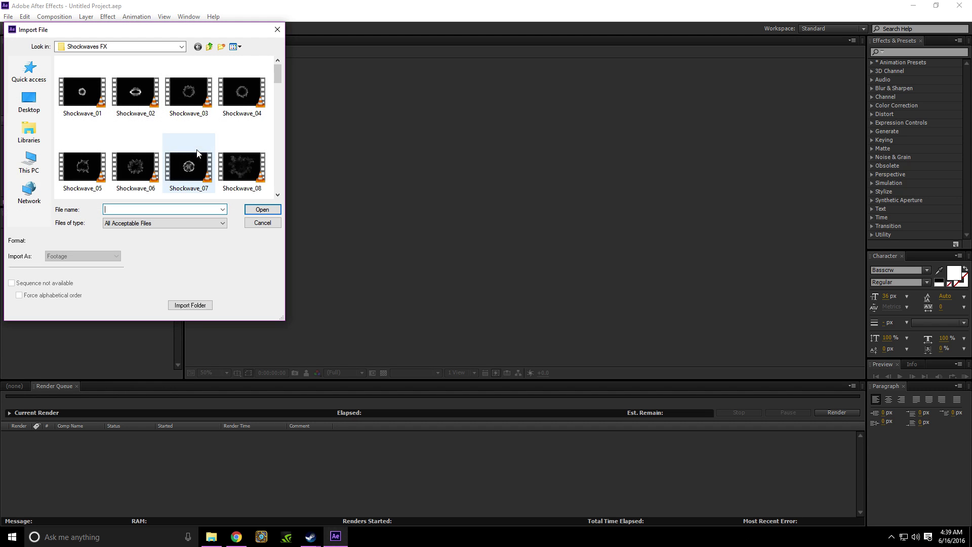
left_click(37, 126)
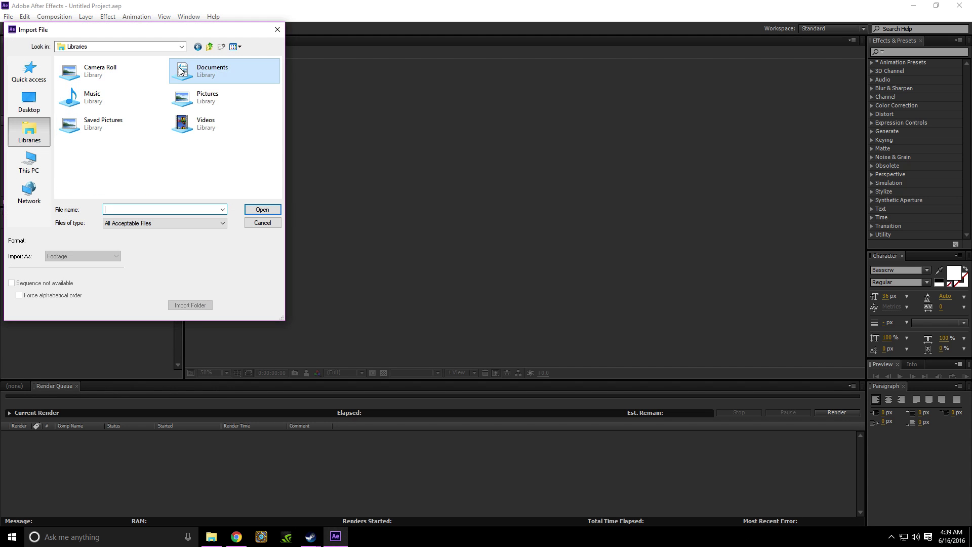
double_click(200, 71)
scroll(120, 134, "down", 10)
left_click(134, 109)
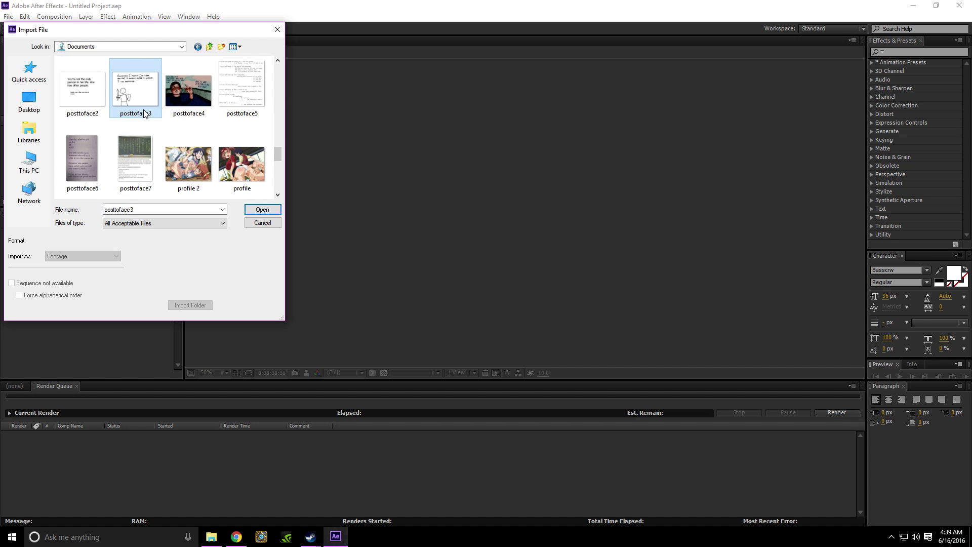
scroll(246, 148, "up", 5)
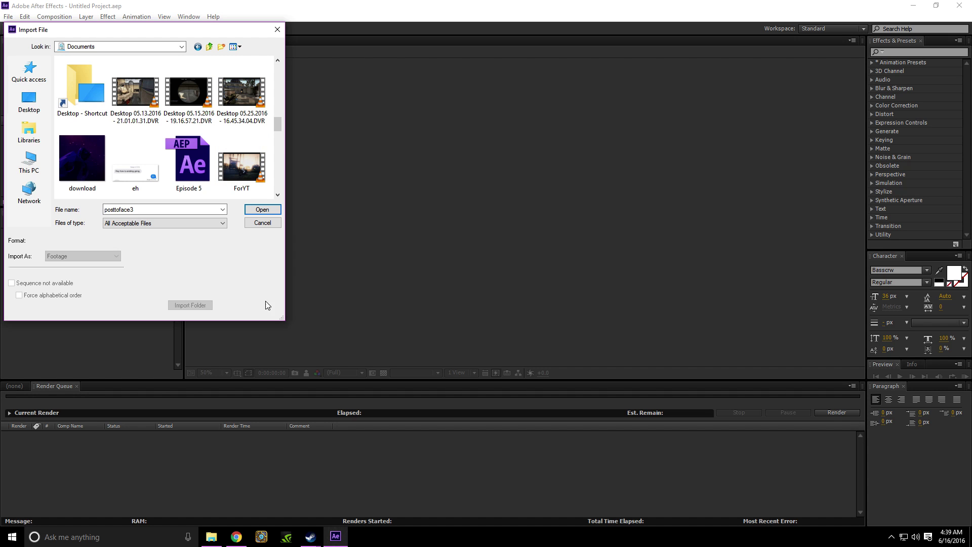
left_click_drag(279, 317, 691, 514)
scroll(350, 299, "up", 3)
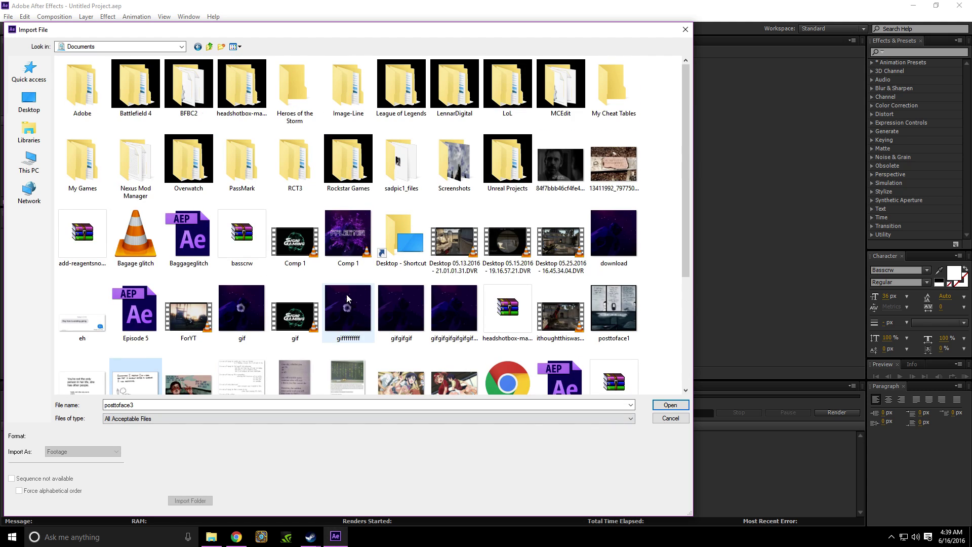
double_click(614, 233)
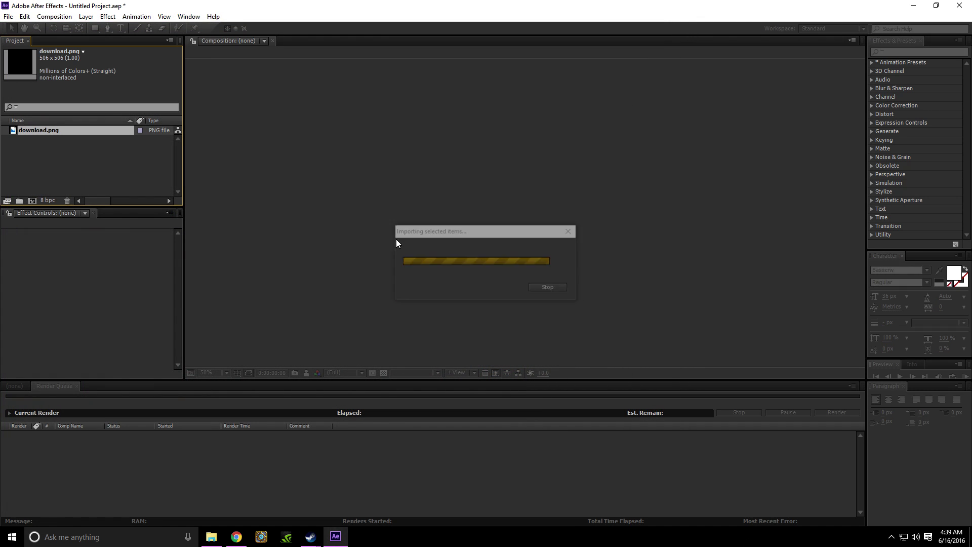
Step: Create a composition from download.png and set its frame rate to 30 frames per second
left_click_drag(26, 130, 32, 201)
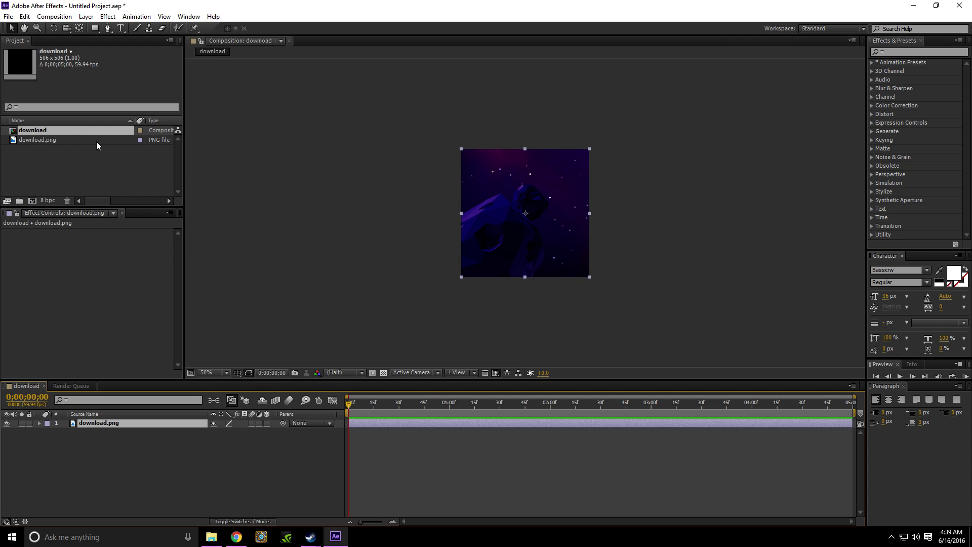
right_click(46, 131)
left_click(63, 138)
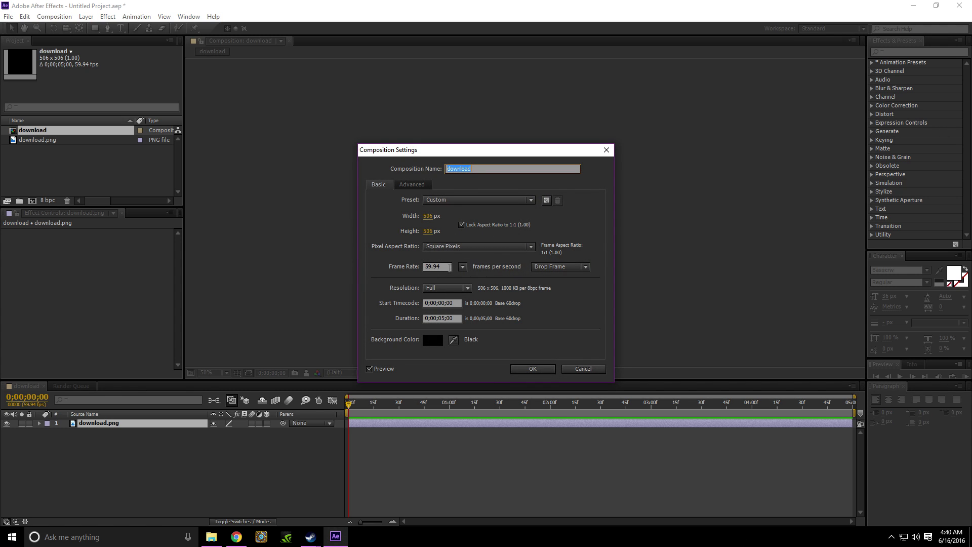
left_click(449, 268)
type("30")
key("Return")
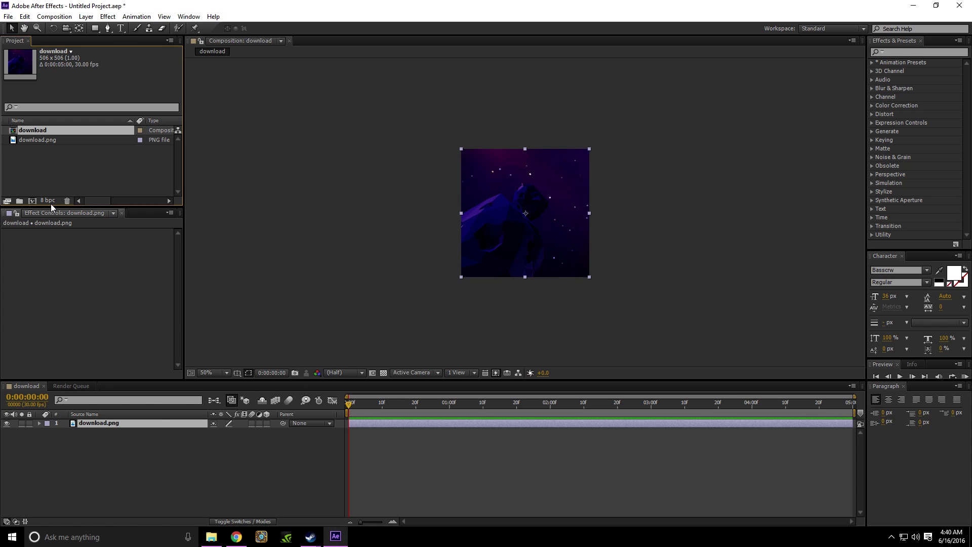
Step: Browse the folders inside Documents in File Explorer and return to After Effects
left_click(215, 536)
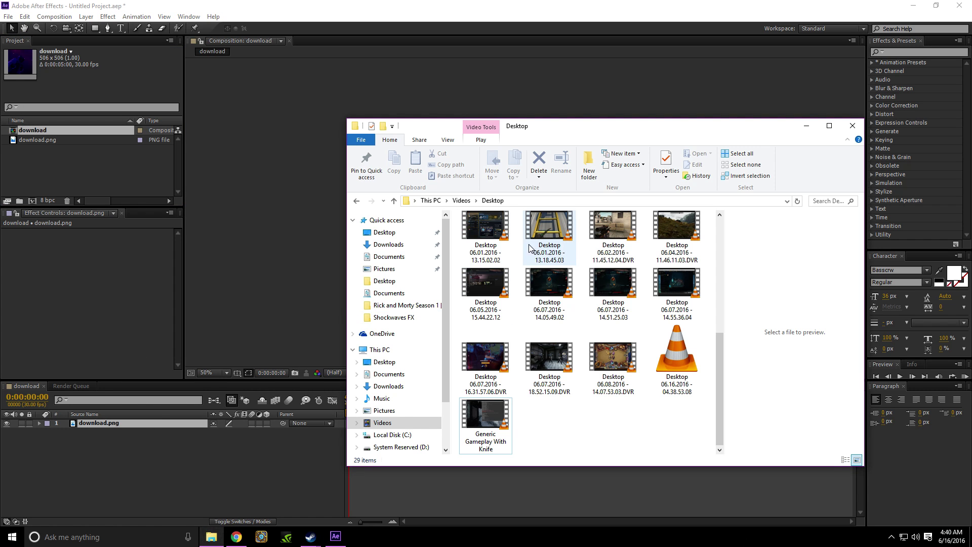
left_click(377, 374)
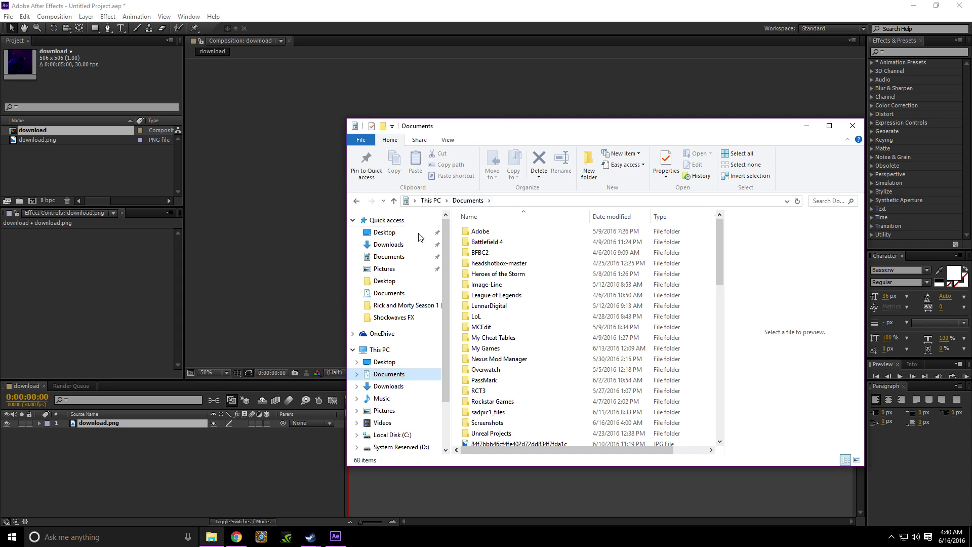
double_click(483, 326)
left_click(473, 201)
double_click(489, 315)
double_click(472, 235)
left_click(106, 289)
Step: Add a text layer reading "PPLEATER" slightly above the middle of the image and switch back to the Selection tool
left_click(120, 29)
left_click(495, 202)
type("PPLEATER")
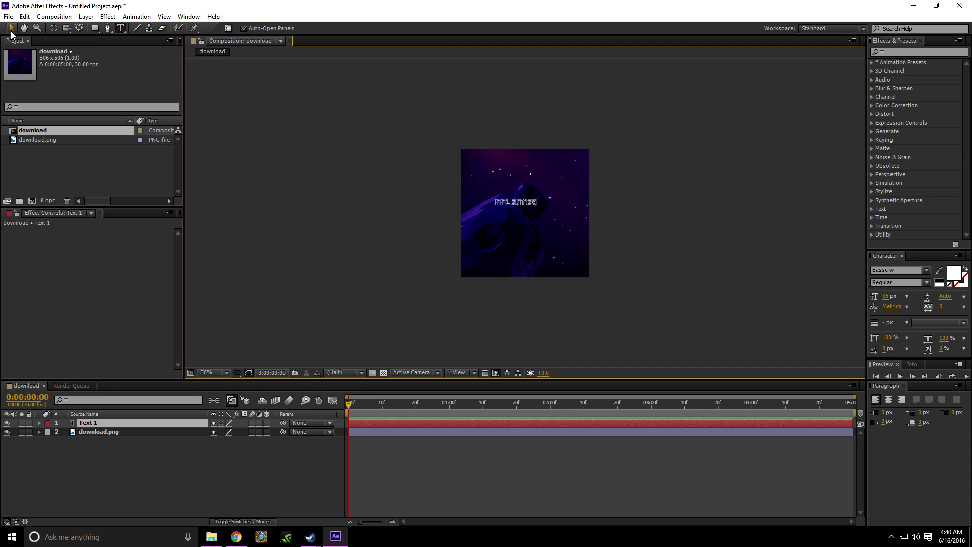
left_click(11, 29)
Step: Show the rulers in the composition view
scroll(534, 206, "up", 2)
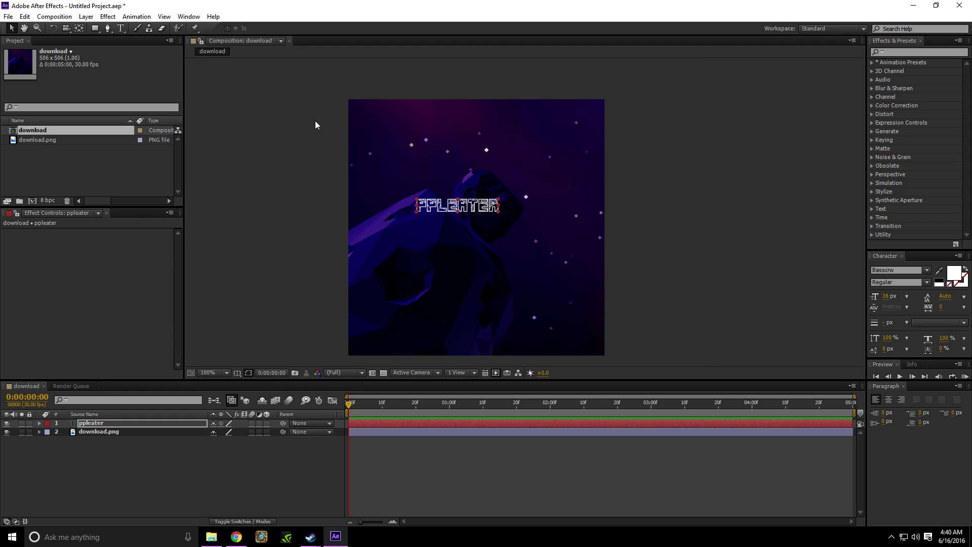
key("ctrl+r")
scroll(487, 256, "up", 5)
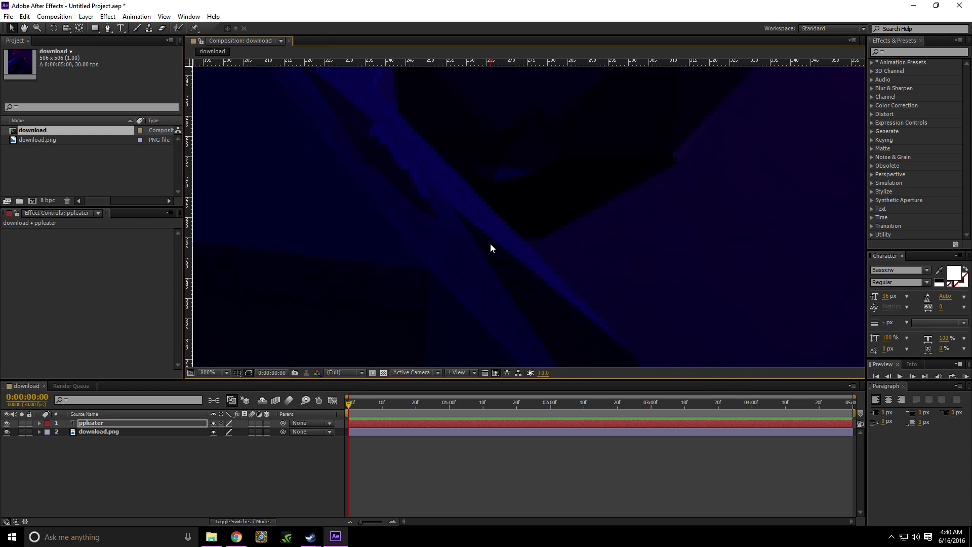
scroll(707, 269, "up", 2)
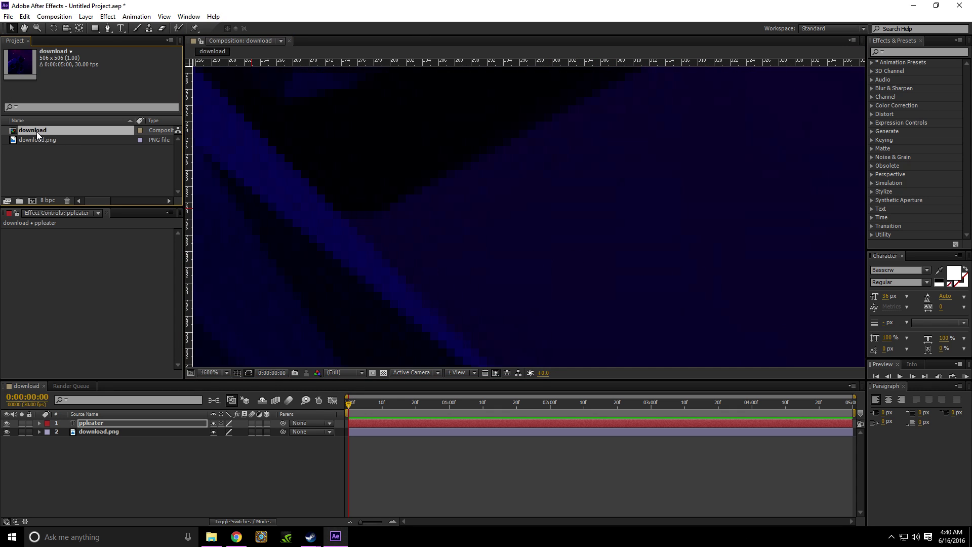
Step: Look up the download composition's dimensions in its settings and calculate 506/2 with the Windows search
right_click(59, 133)
left_click(96, 139)
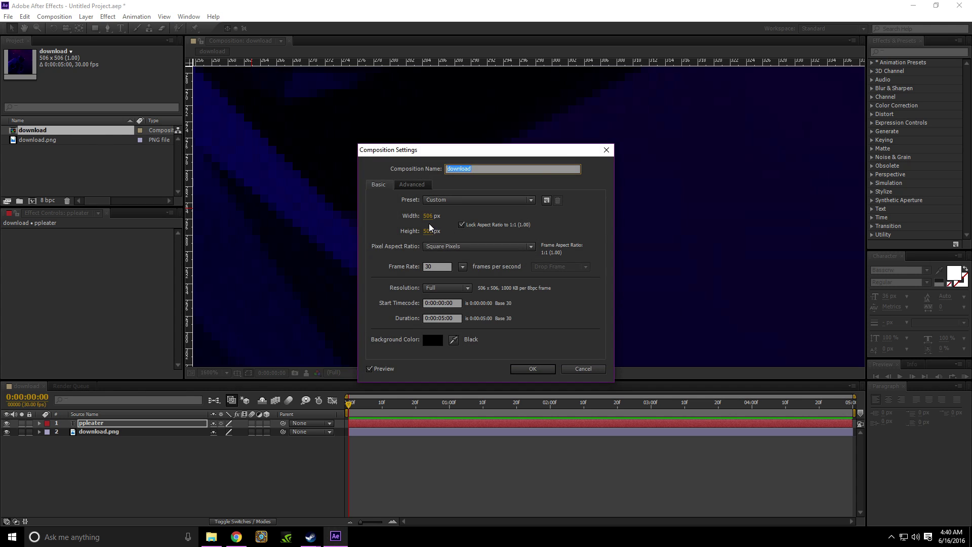
left_click(600, 154)
scroll(359, 219, "down", 2)
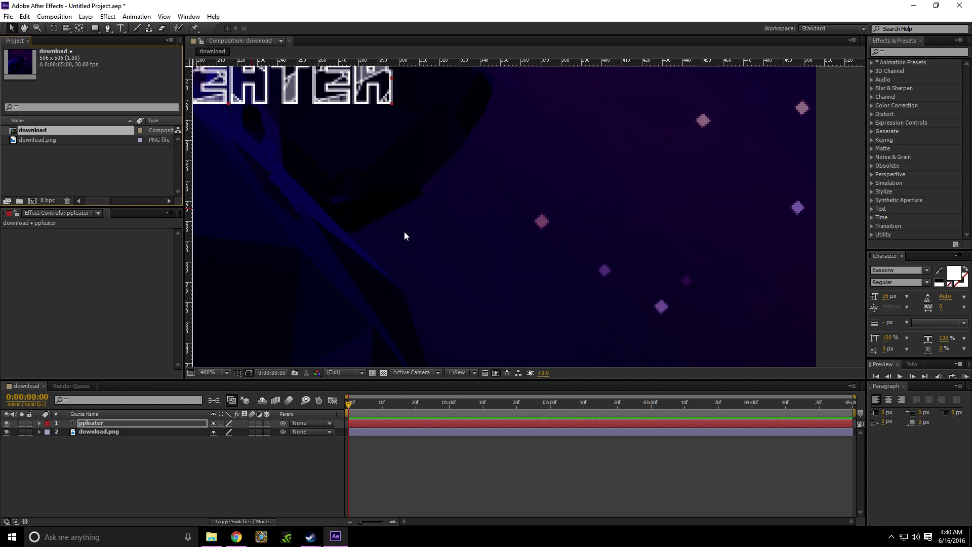
scroll(436, 210, "up", 3)
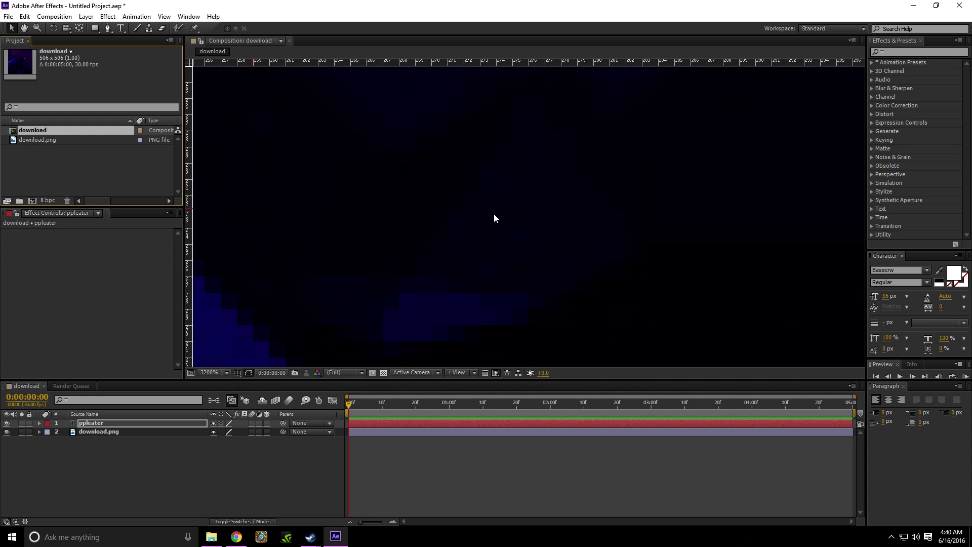
key("super")
type("50")
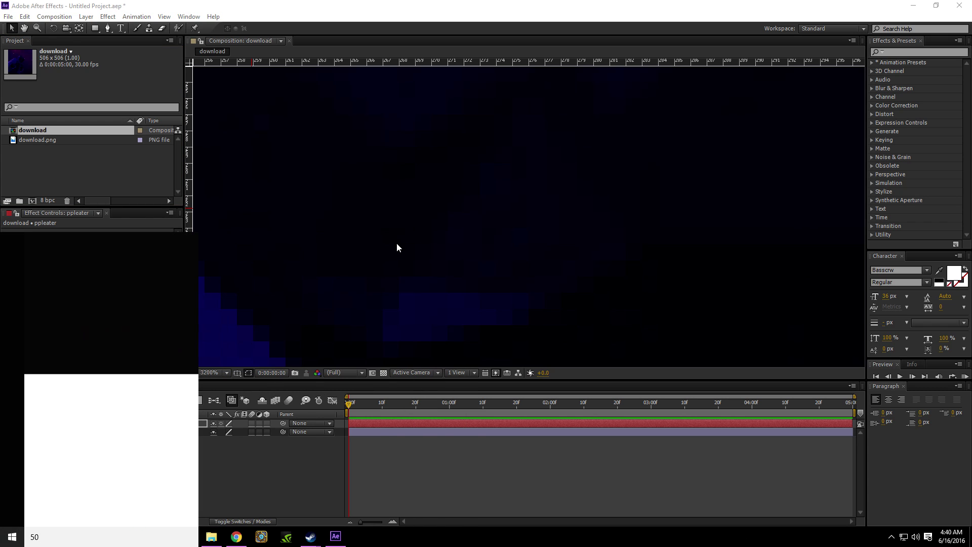
type("6/2")
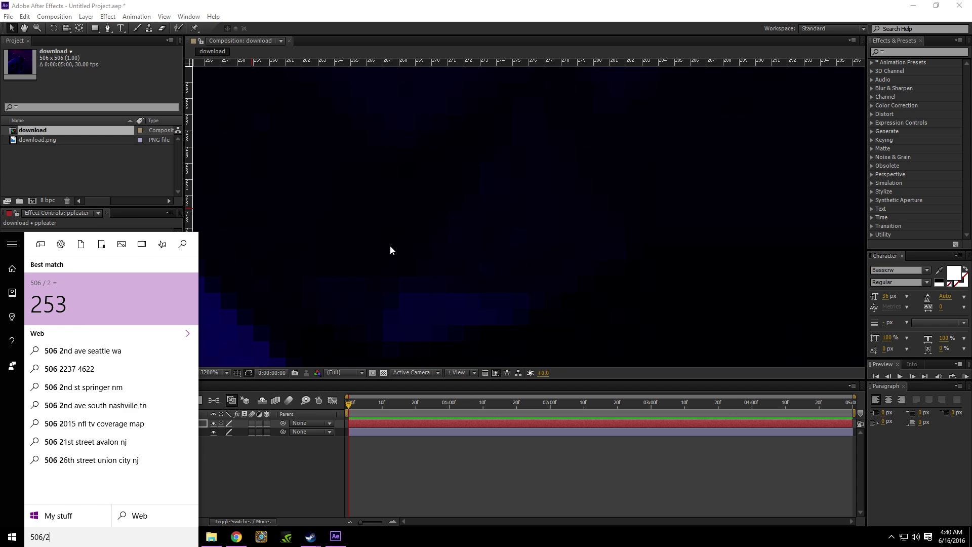
left_click(408, 179)
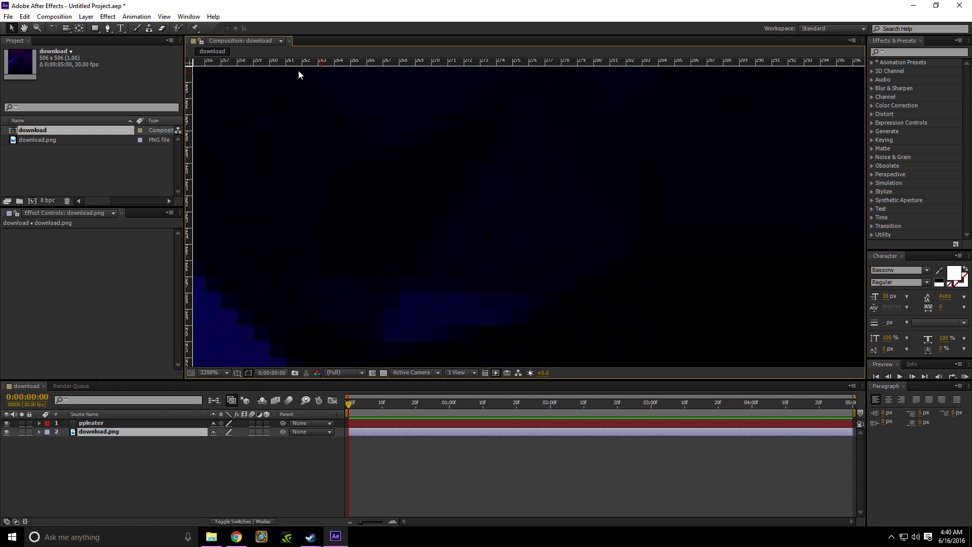
Step: Place one horizontal and one vertical guide at 253 px so they cross at the composition's centre
left_click_drag(266, 120, 379, 144)
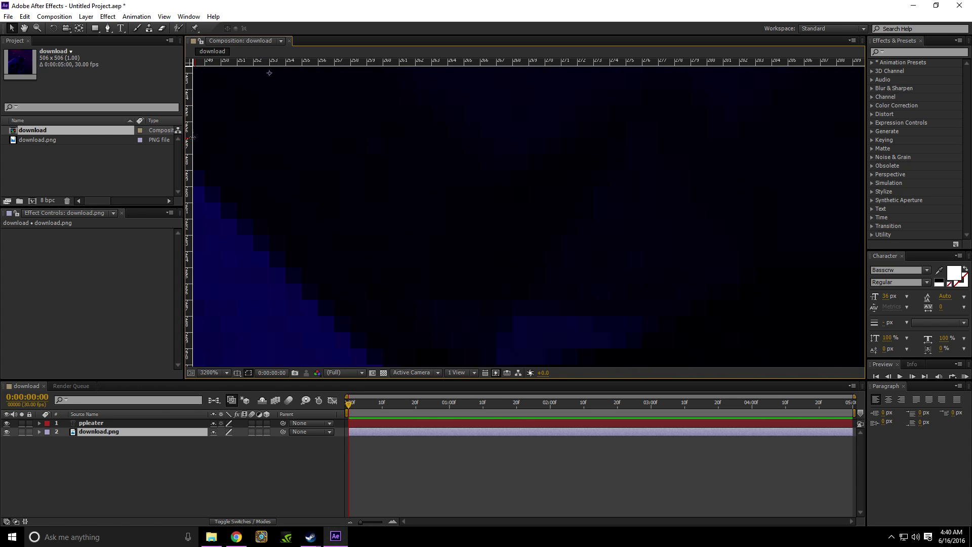
left_click_drag(184, 139, 270, 149)
mouse_move(215, 61)
left_mouse_down()
mouse_move(213, 85)
mouse_move(214, 74)
left_mouse_up()
scroll(337, 112, "down", 10)
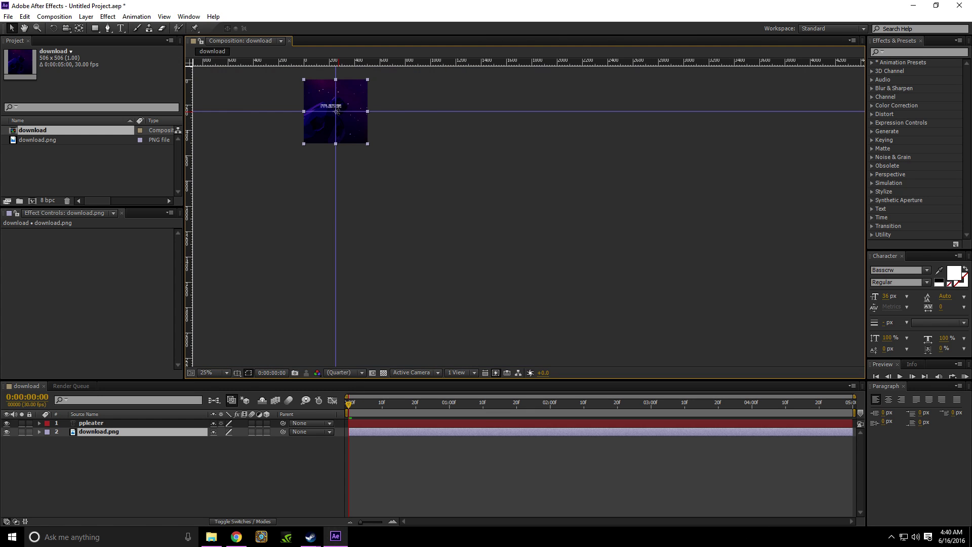
scroll(296, 82, "up", 4)
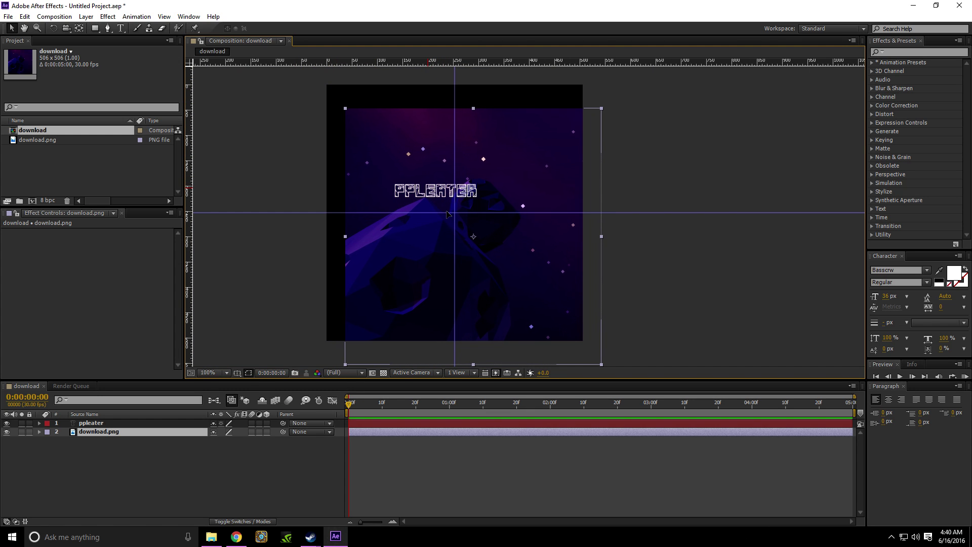
Step: Enlarge the PPLEATER text to about 400 px wide and centre it on the guide crossing
left_click(409, 413)
left_click(405, 424)
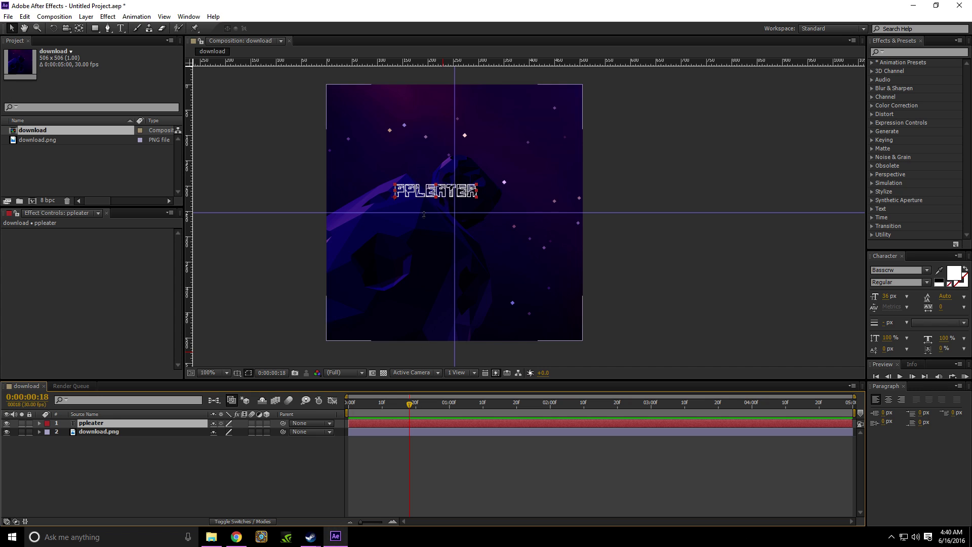
left_click_drag(425, 198, 583, 240)
left_click_drag(538, 208, 514, 214)
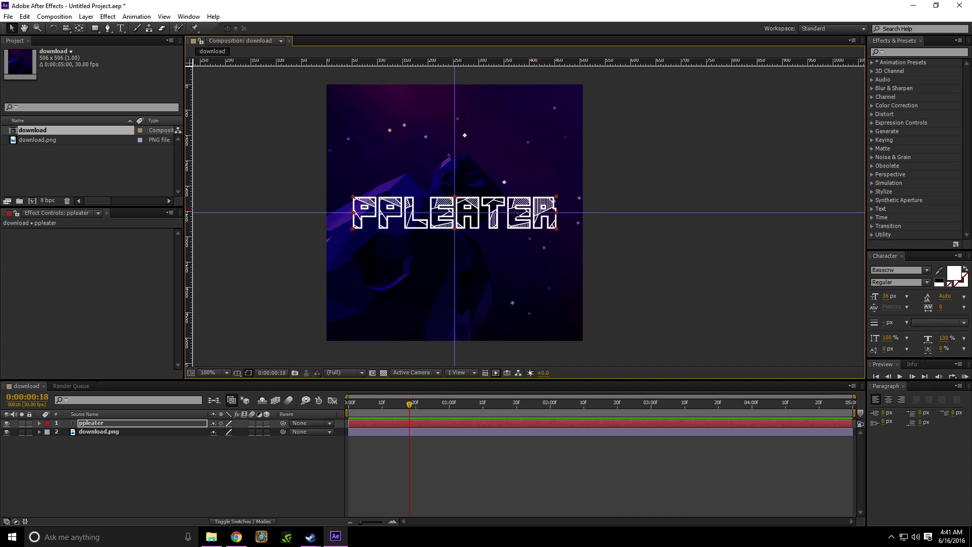
left_click(669, 228)
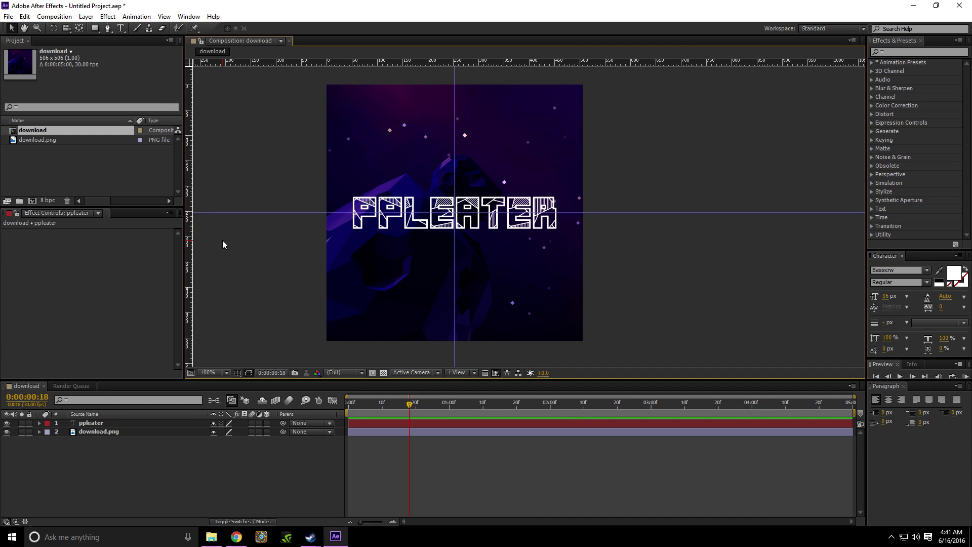
Step: Switch to File Explorer and open the inner Shockwaves FX folder of shockwave clips inside the Jhin folder
left_click(211, 537)
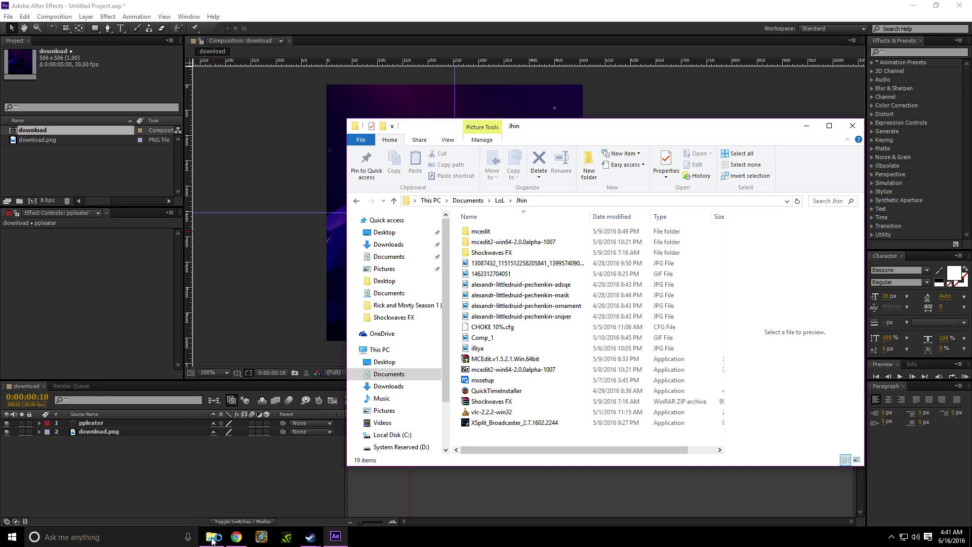
double_click(523, 252)
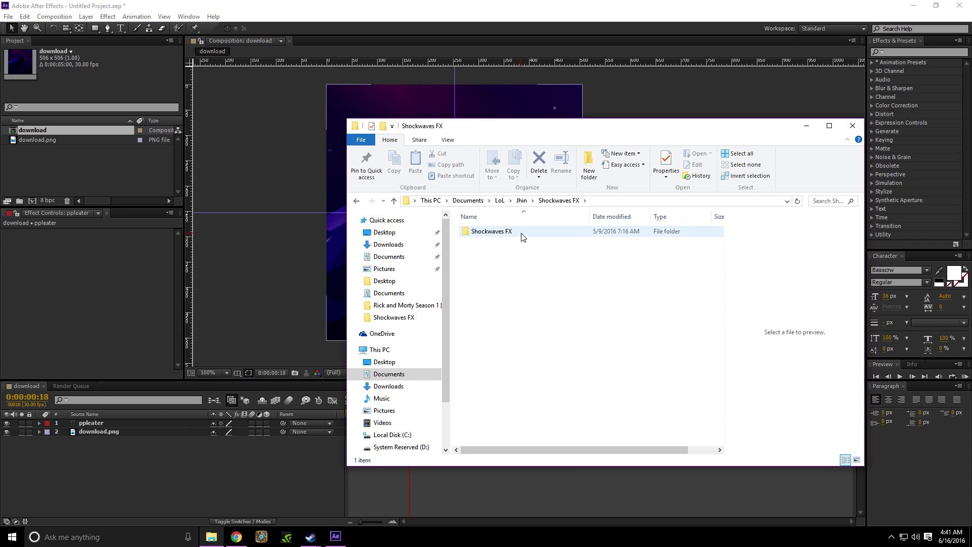
double_click(523, 234)
left_click(296, 190)
left_click(375, 215)
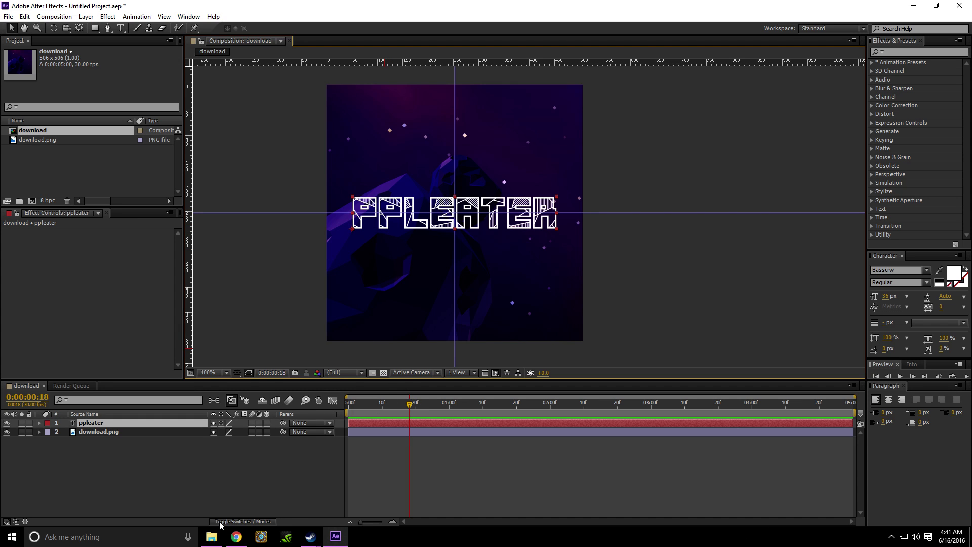
left_click(211, 536)
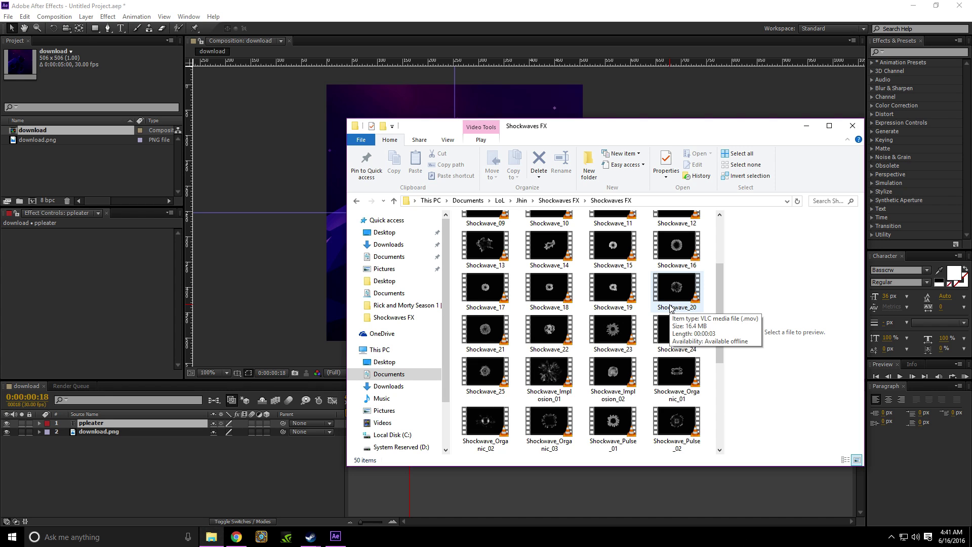
Step: Switch to Steam and examine the example profile's name and artwork showcase
left_click(311, 537)
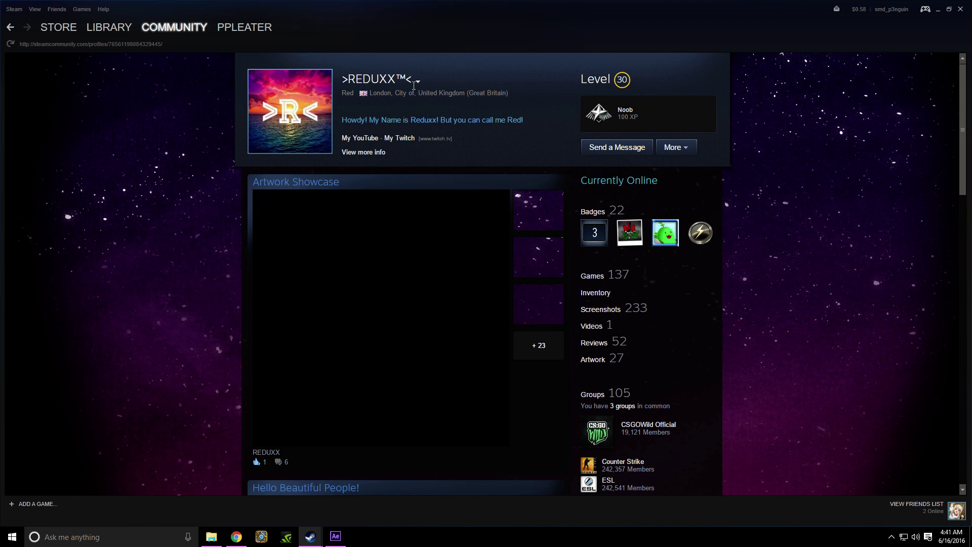
left_click(427, 80)
left_click_drag(348, 80, 356, 80)
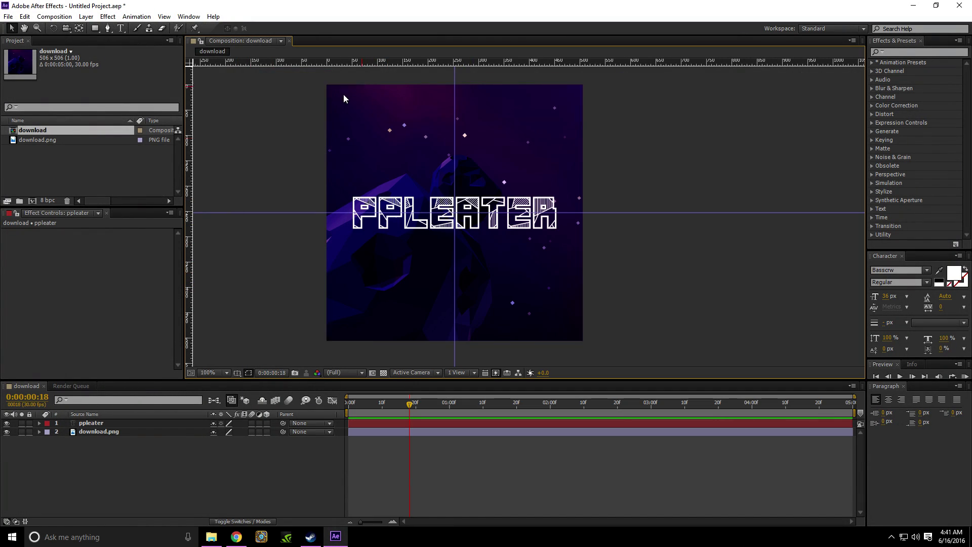
Step: Import Shockwave_Vortex_04 from the Shockwaves FX folder and add it to the composition above the ppleater layer
left_click(211, 536)
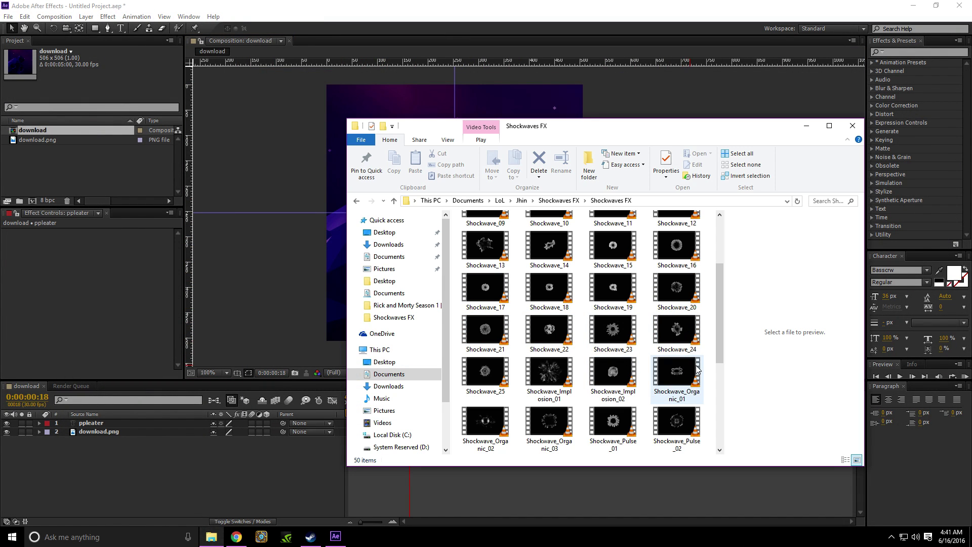
scroll(675, 316, "up", 3)
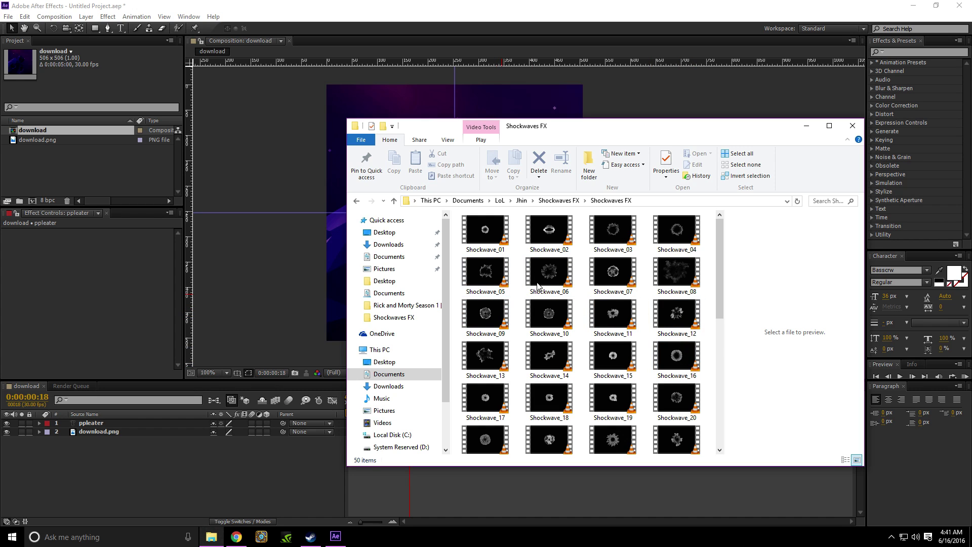
scroll(569, 295, "down", 5)
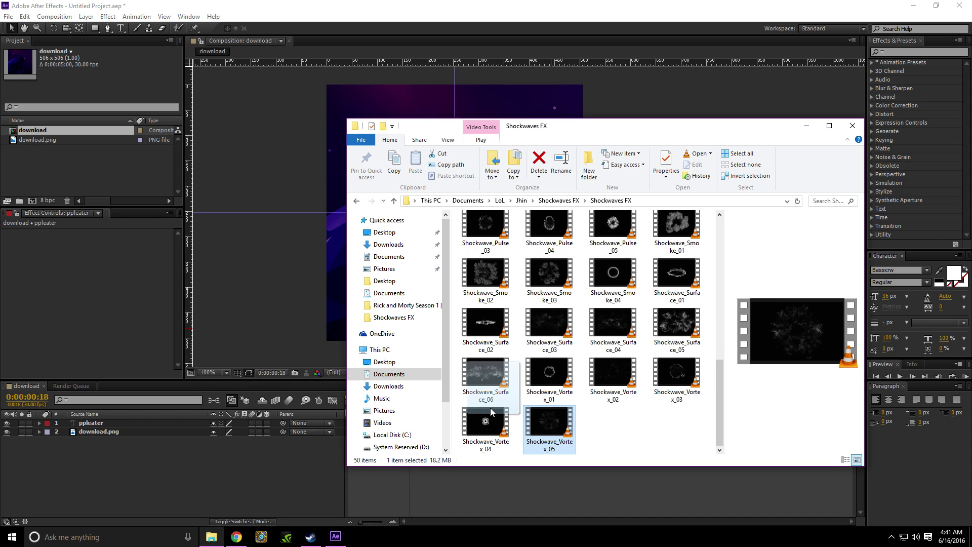
left_click(484, 423)
left_click(339, 203)
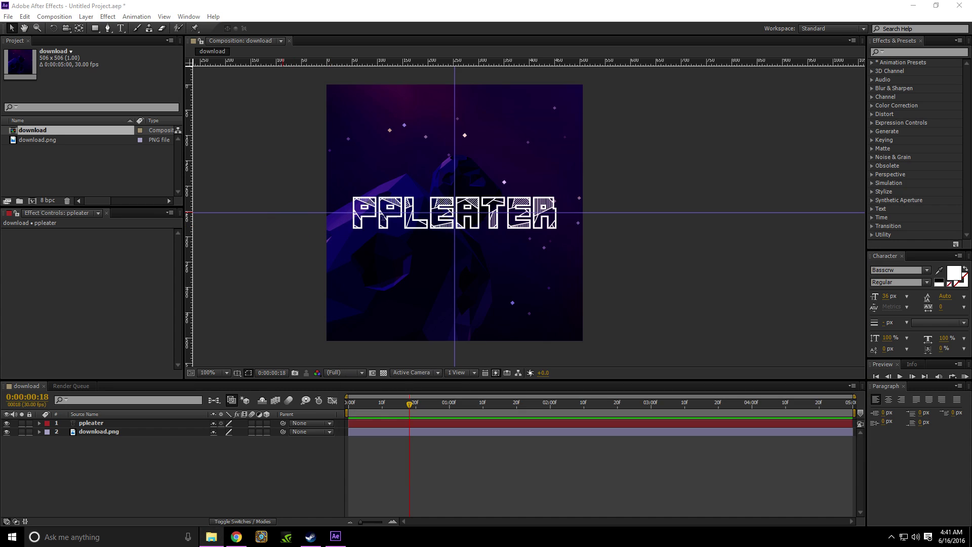
left_click(211, 536)
left_click_drag(483, 420, 76, 179)
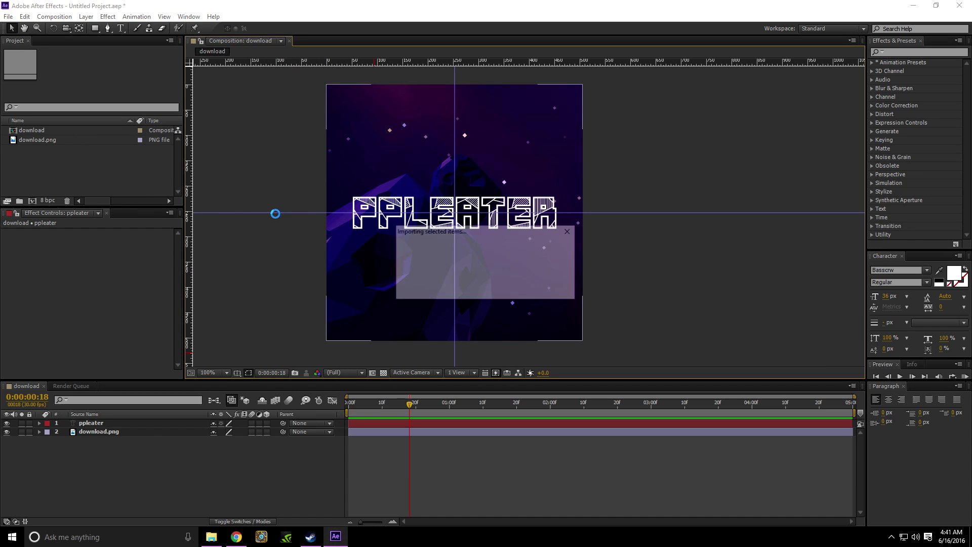
left_click_drag(26, 150, 116, 423)
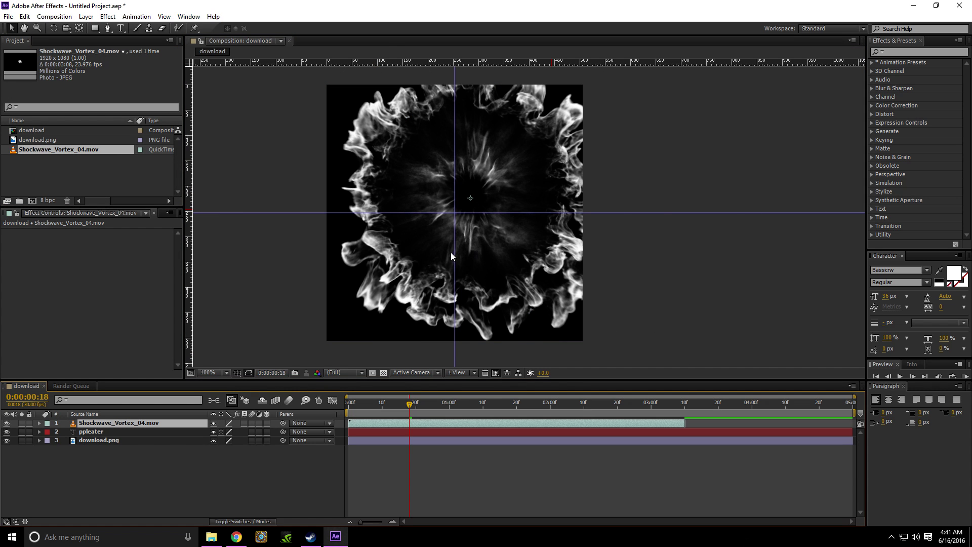
Step: Centre the Shockwave_Vortex_04 clip on the guide crossing and scale it down proportionally to about 950 px wide
key("comma")
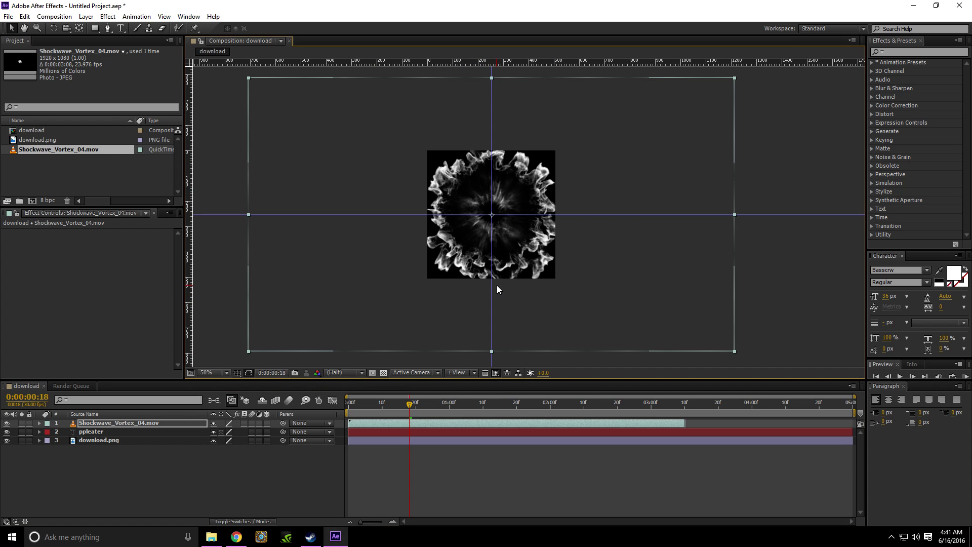
left_click_drag(735, 350, 644, 300)
left_click_drag(356, 423, 503, 427)
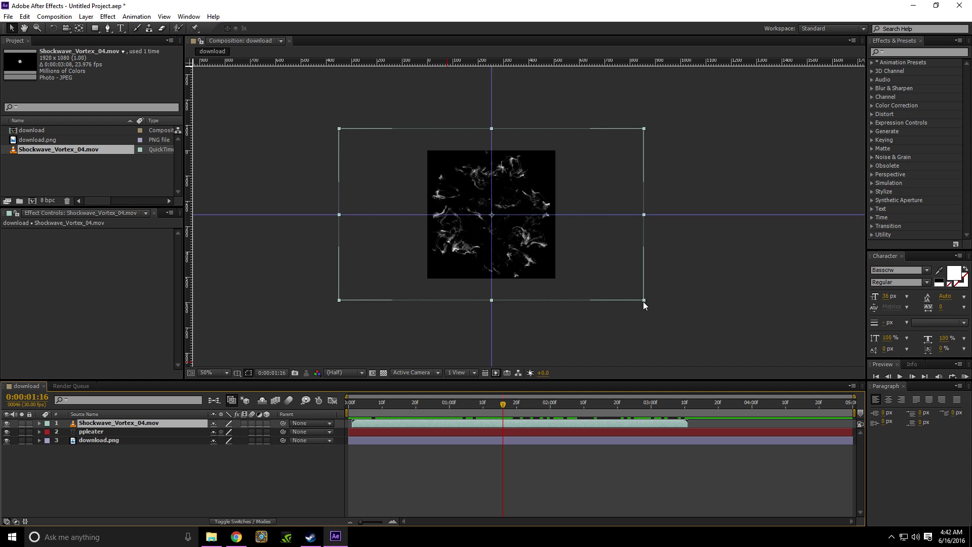
left_click_drag(644, 303, 610, 293)
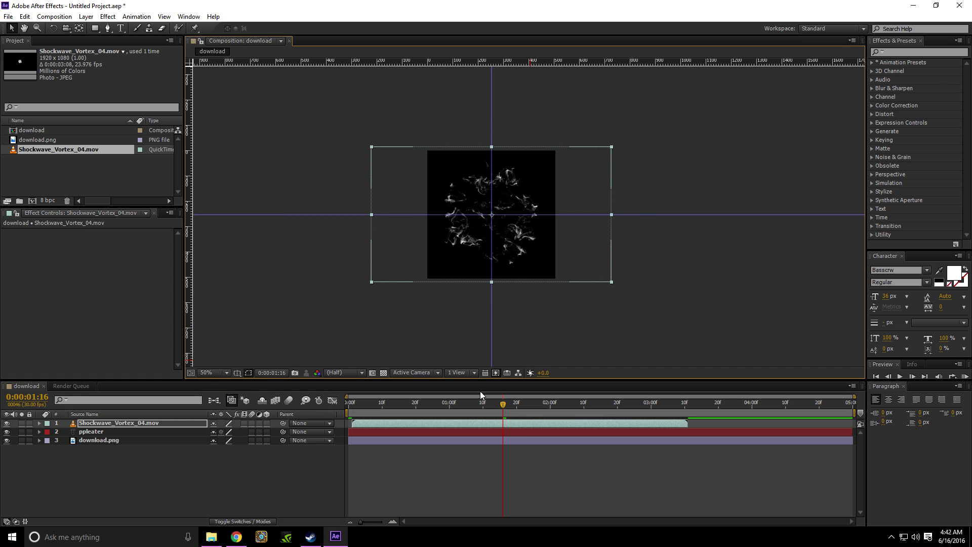
Step: Change the Shockwave_Vortex_04 layer's blending mode so its black background drops out over the text and image
right_click(135, 424)
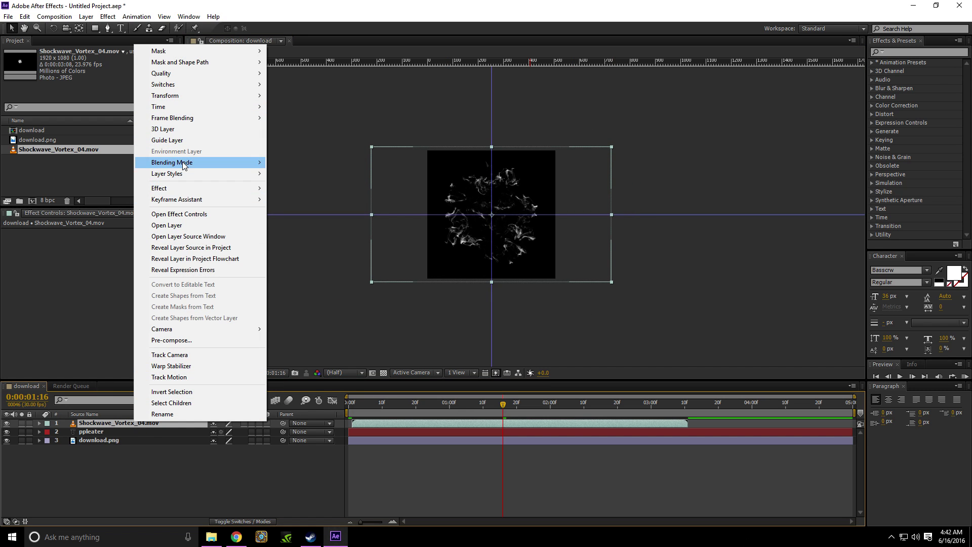
mouse_move(183, 166)
left_click(335, 213)
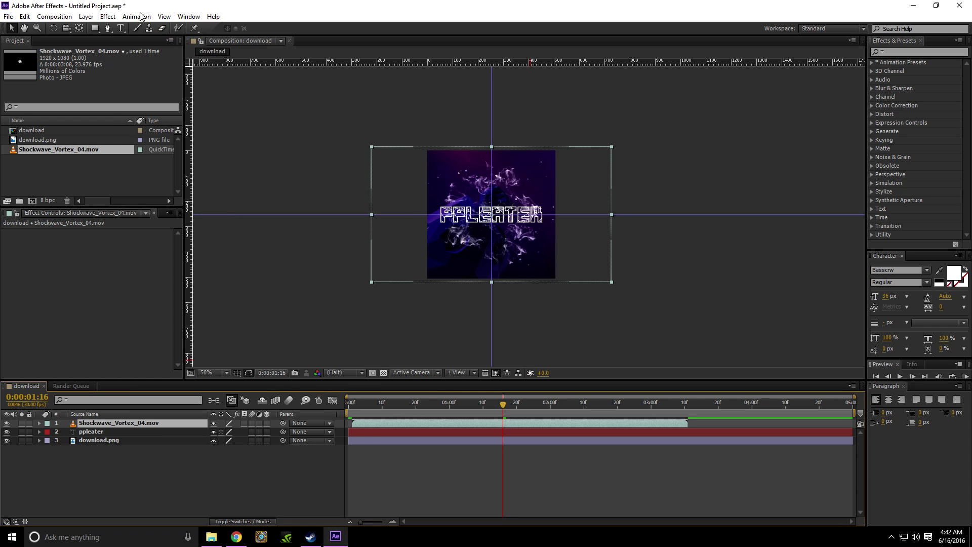
Step: Apply the Curves and Hue/Saturation colour correction effects to the Shockwave_Vortex_04 layer
left_click(107, 16)
mouse_move(126, 110)
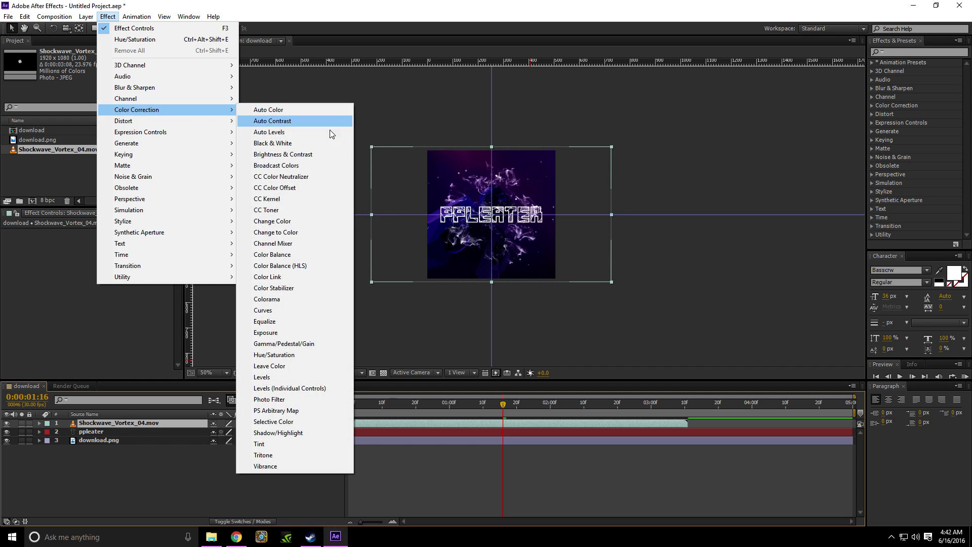
left_click(310, 310)
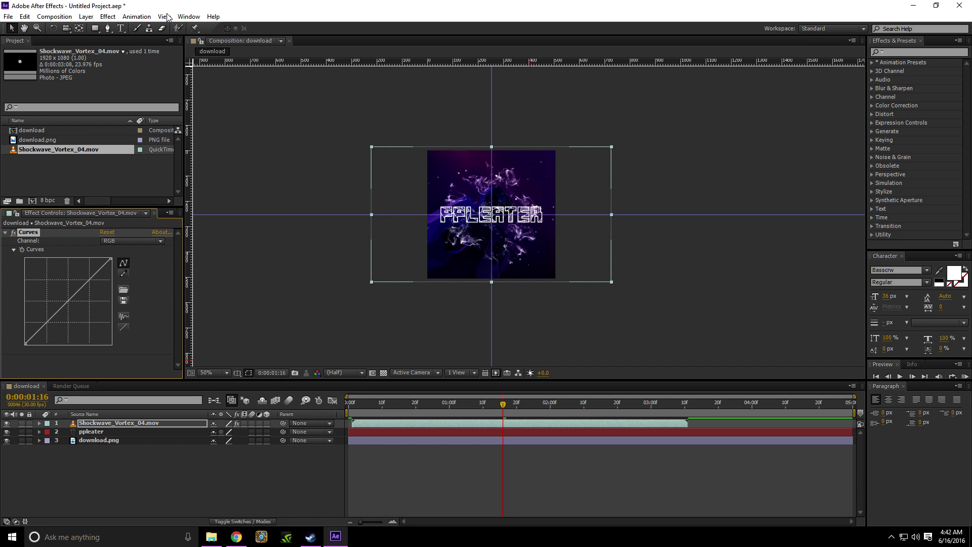
left_click(108, 16)
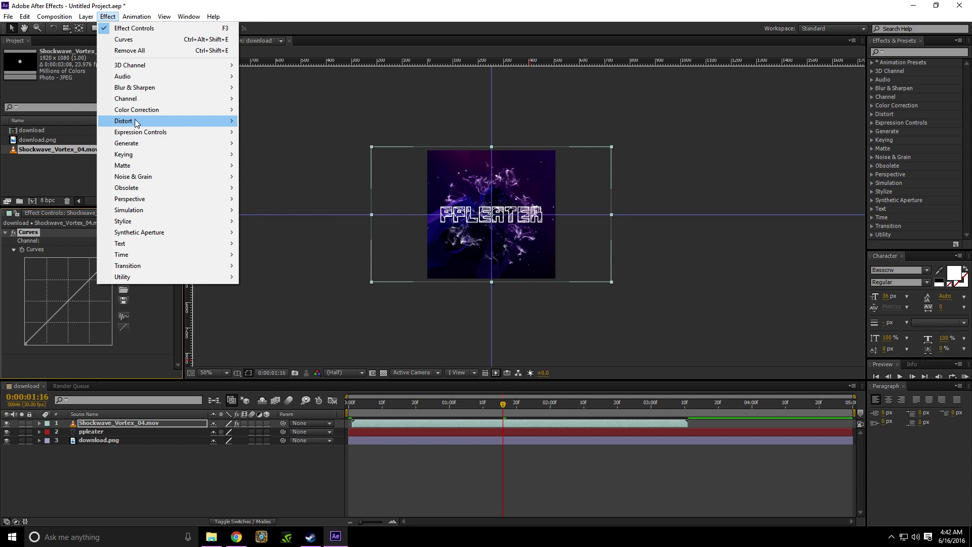
mouse_move(138, 110)
left_click(310, 355)
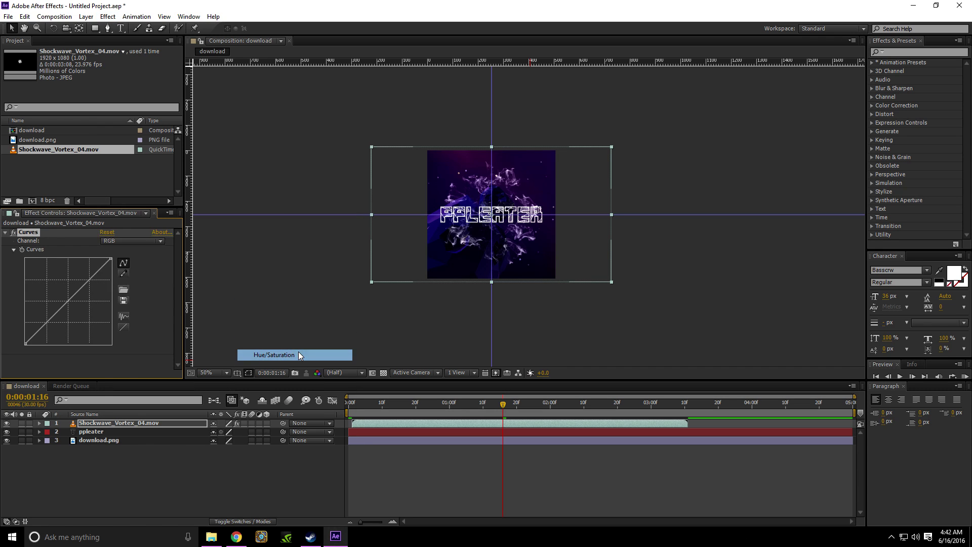
Step: Enable Colorize in the shockwave's Hue/Saturation effect, with Colorize Hue at -25° and Colorize Saturation at 53
left_click(104, 375)
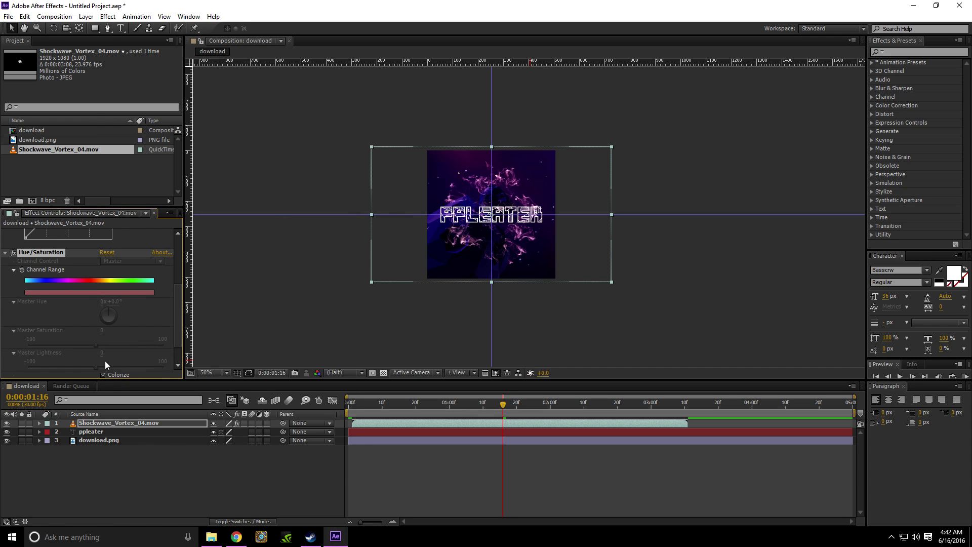
scroll(111, 329, "down", 1)
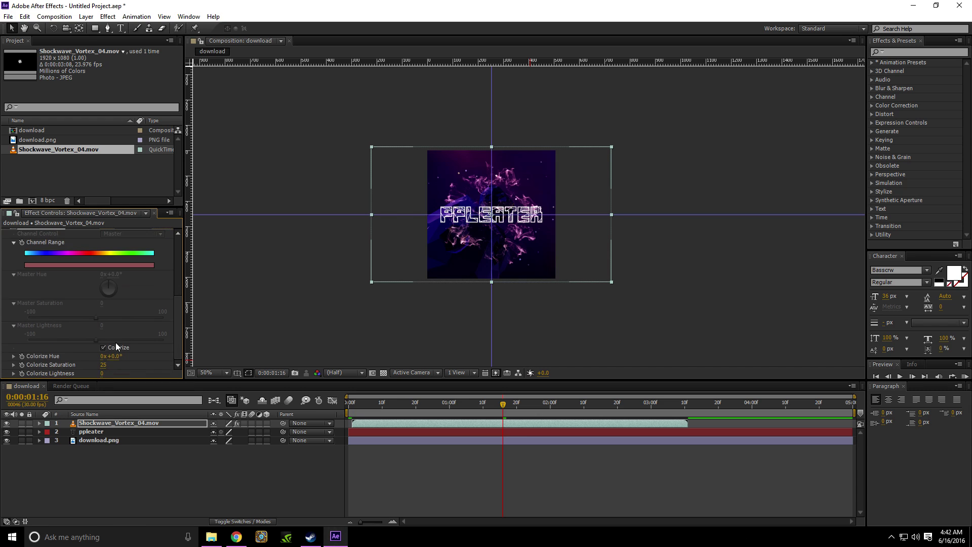
mouse_move(116, 356)
left_mouse_down()
mouse_move(153, 359)
mouse_move(102, 356)
mouse_move(117, 364)
left_mouse_up()
Step: Preview the composition in Full resolution at 0:00:00:12 and set the shockwave's Colorize Hue to -52°
scroll(460, 200, "up", 4)
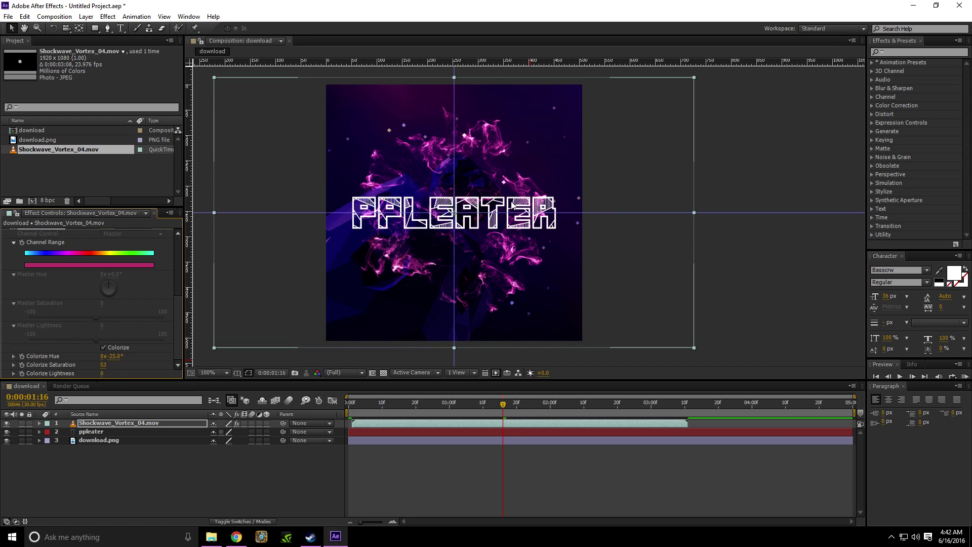
scroll(439, 274, "down", 1)
left_click(350, 373)
left_click(342, 399)
left_click_drag(517, 408, 390, 421)
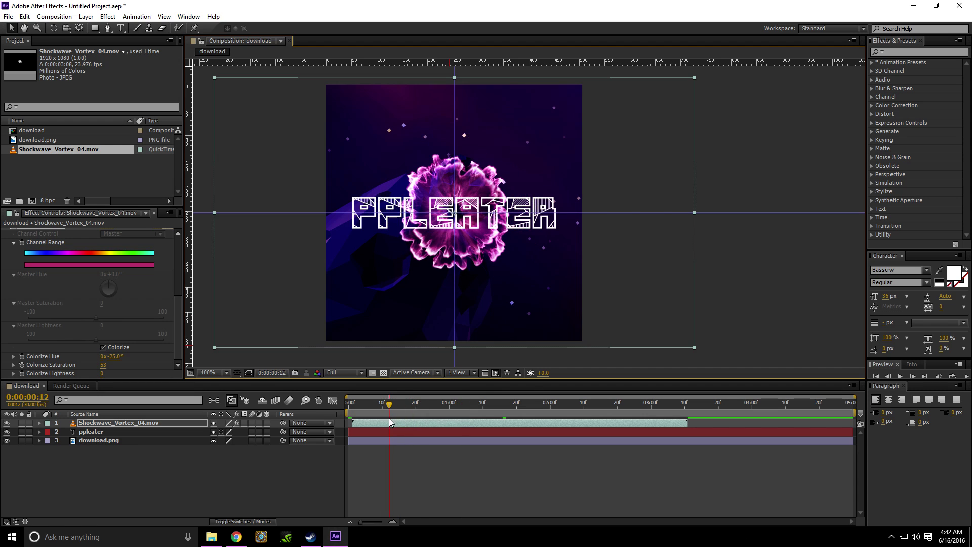
left_click_drag(109, 357, 108, 357)
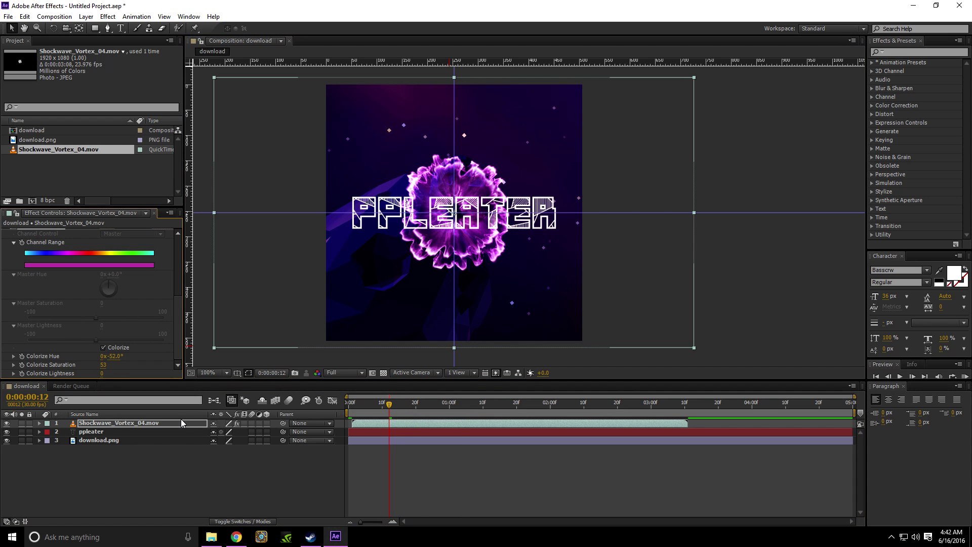
Step: Try other blending modes on the Shockwave_Vortex_04 layer, including Soft Light
right_click(182, 423)
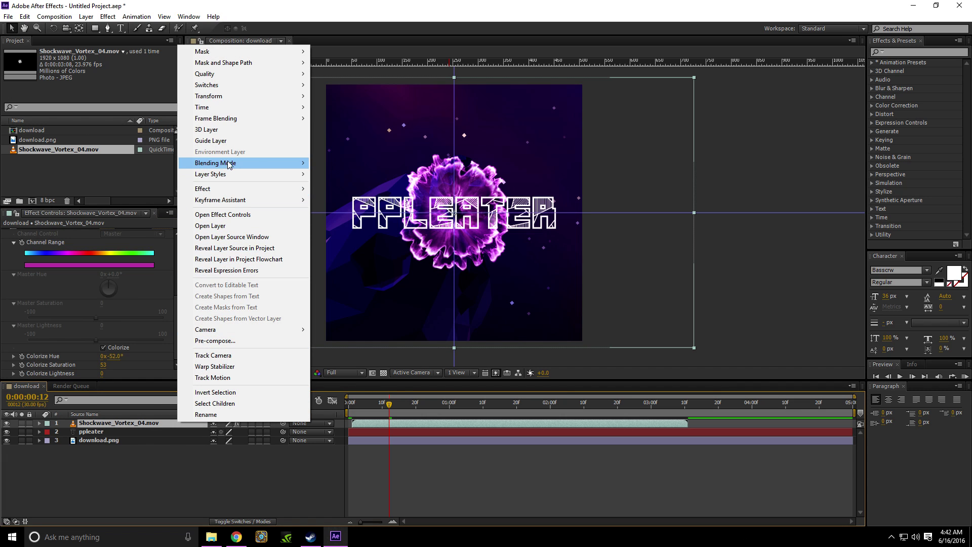
mouse_move(228, 164)
left_click(372, 223)
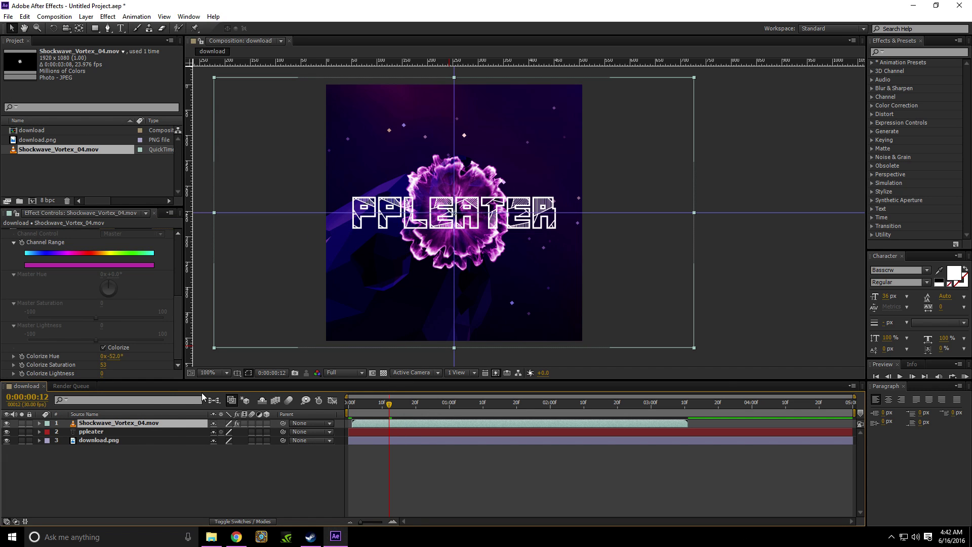
right_click(167, 424)
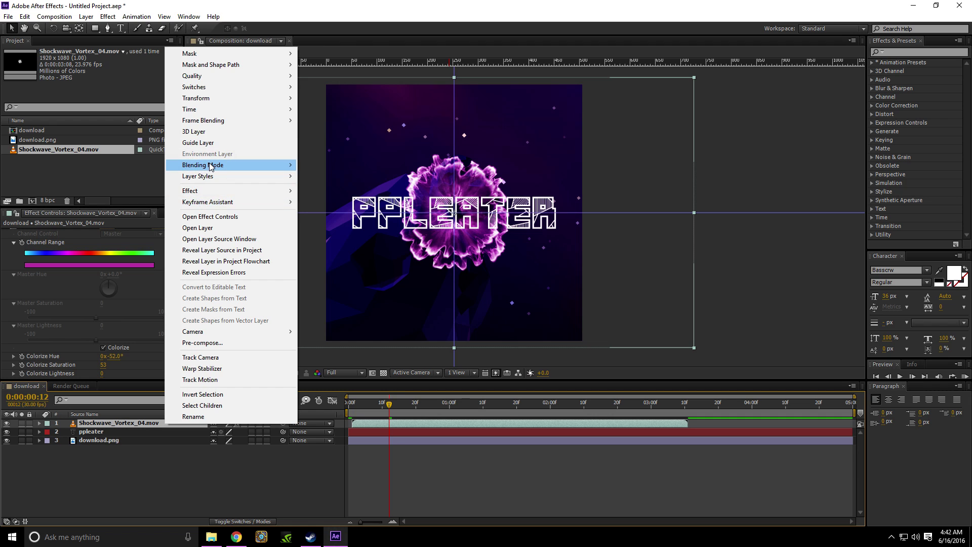
mouse_move(211, 167)
left_click(342, 302)
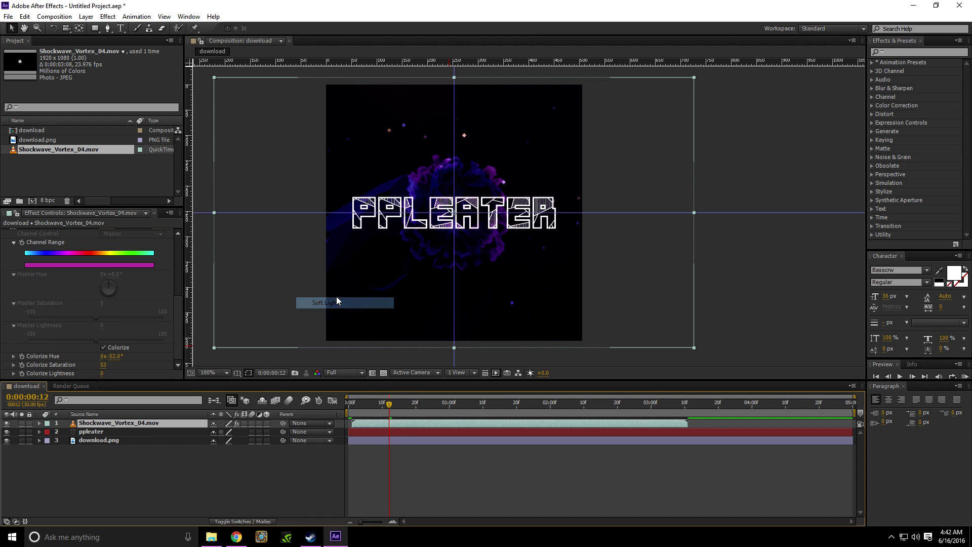
Step: Set the Shockwave_Vortex_04 layer's blending mode to Lighten
right_click(146, 427)
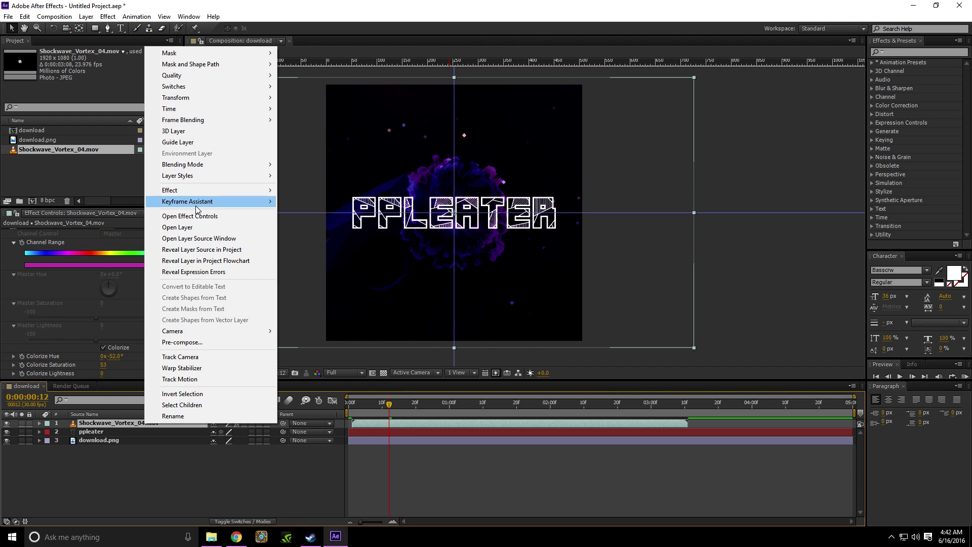
mouse_move(200, 168)
left_click(316, 224)
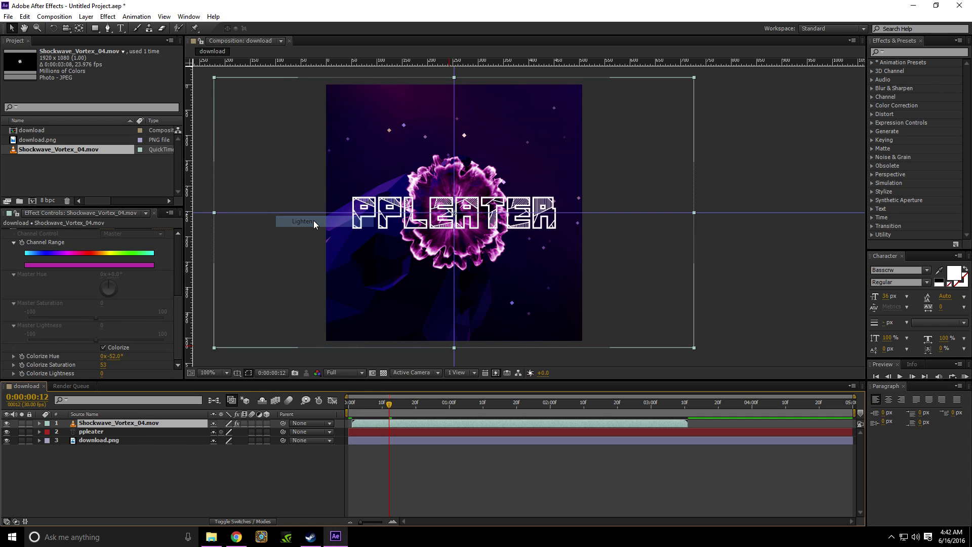
Step: Scrub through the composition to check the blended shockwave over the background and text, returning to the first frame
left_click_drag(390, 407, 637, 405)
key("Home")
left_click(599, 403)
key("Home")
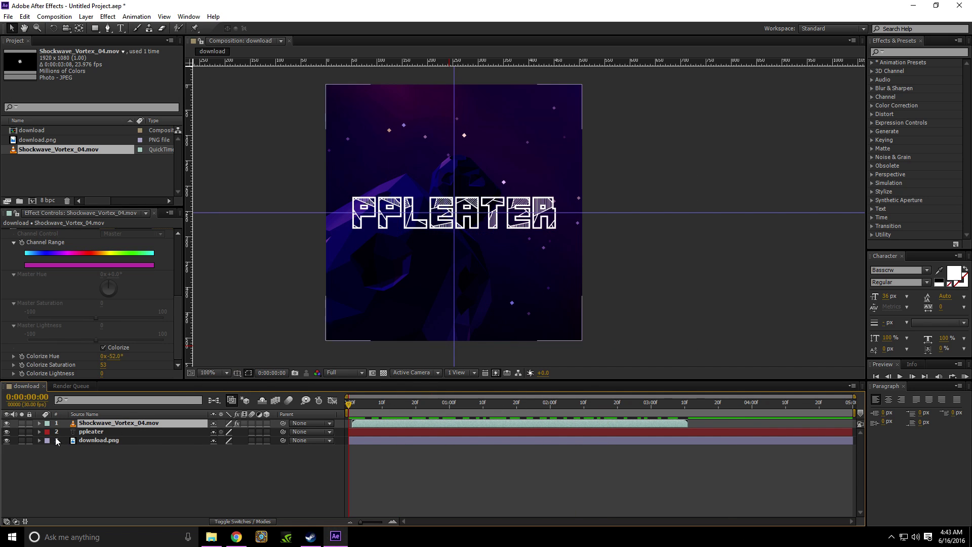
Step: Reveal the text layer's Transform properties and start keyframing its Opacity at 0:00:00:00
left_click(81, 435)
right_click(96, 439)
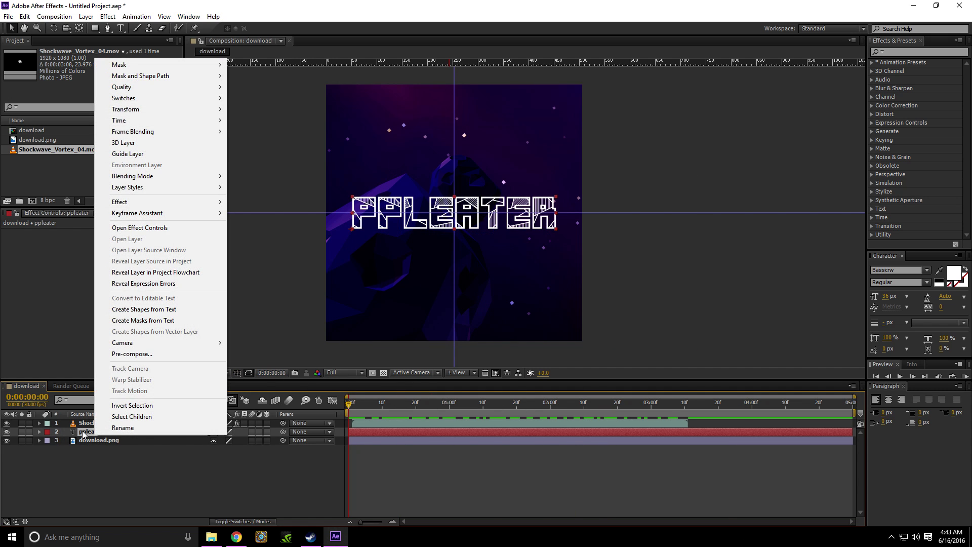
left_click(41, 432)
left_click(39, 432)
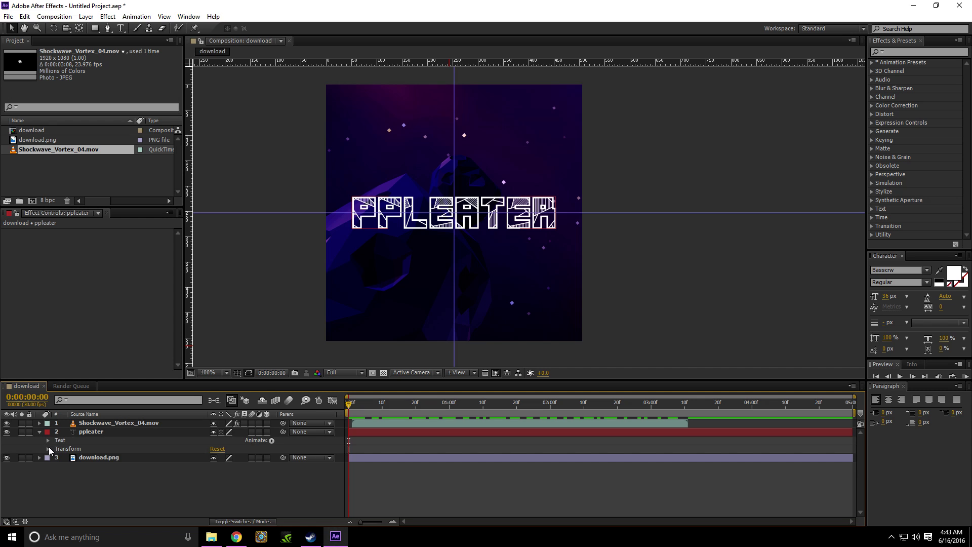
left_click(65, 492)
Step: Fade the text in by keyframing its opacity at 0% on the first frame and 99% at 0:00:00:27
left_click_drag(370, 416, 438, 416)
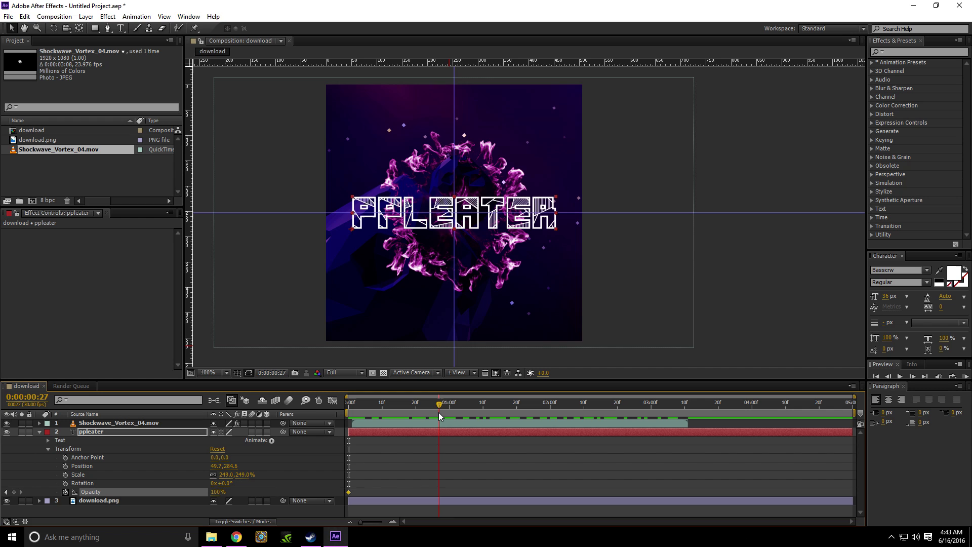
left_click_drag(375, 402, 328, 409)
left_click_drag(218, 492, 175, 492)
left_click_drag(527, 418, 350, 414)
left_click_drag(215, 491, 193, 490)
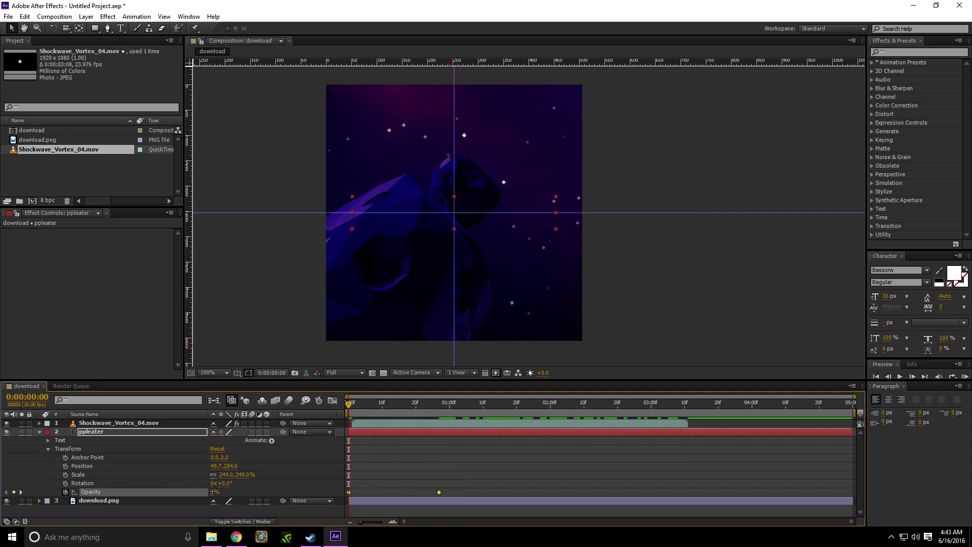
Step: Add a text opacity keyframe at 0:00:03:11, where the shockwave clip ends, and end the work area there
left_click_drag(529, 403, 617, 415)
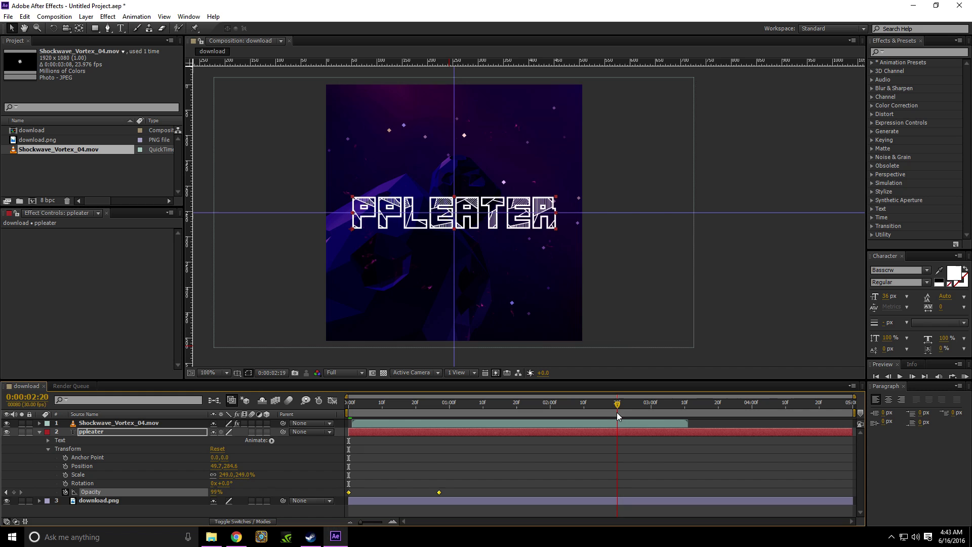
left_click_drag(678, 419, 687, 415)
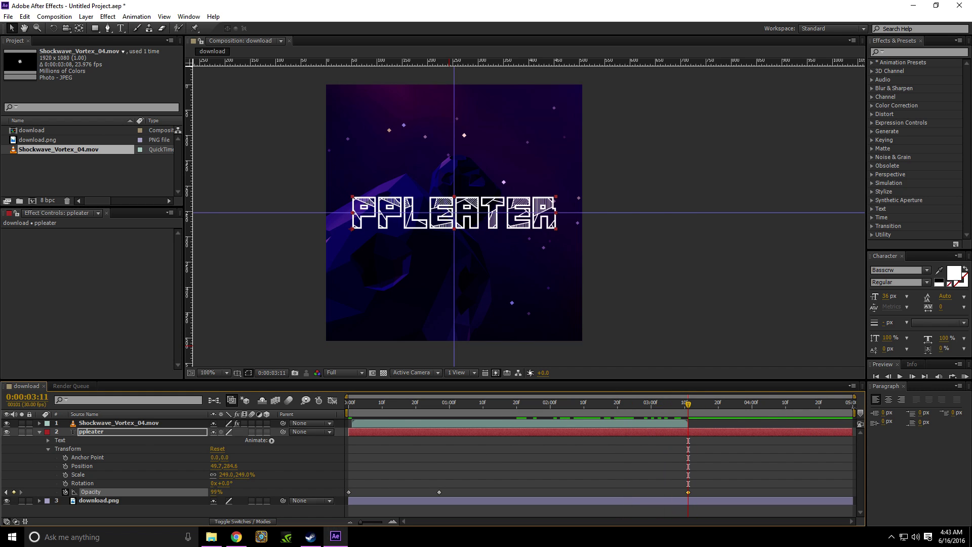
left_click_drag(854, 412, 690, 438)
Step: Fade the text out by adding an opacity keyframe at 0:00:02:04 and setting the opacity to 0% at 0:00:03:11
left_click_drag(689, 402, 678, 403)
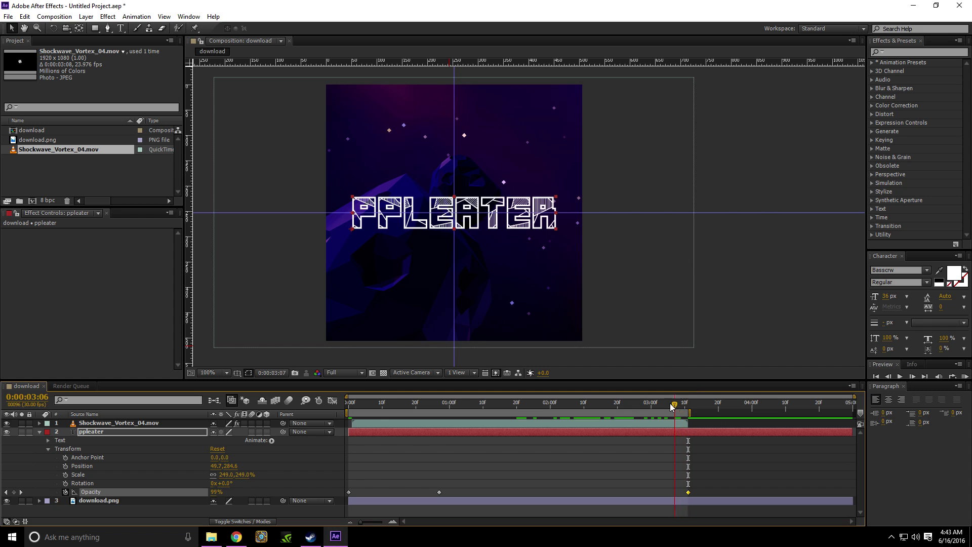
left_click_drag(604, 410, 564, 408)
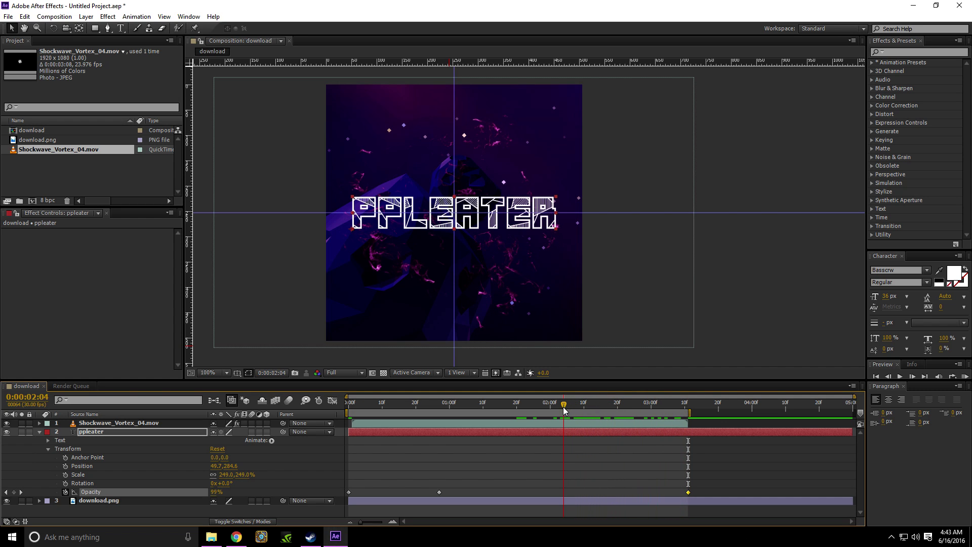
left_click_drag(670, 405, 688, 404)
left_click_drag(216, 492, 130, 491)
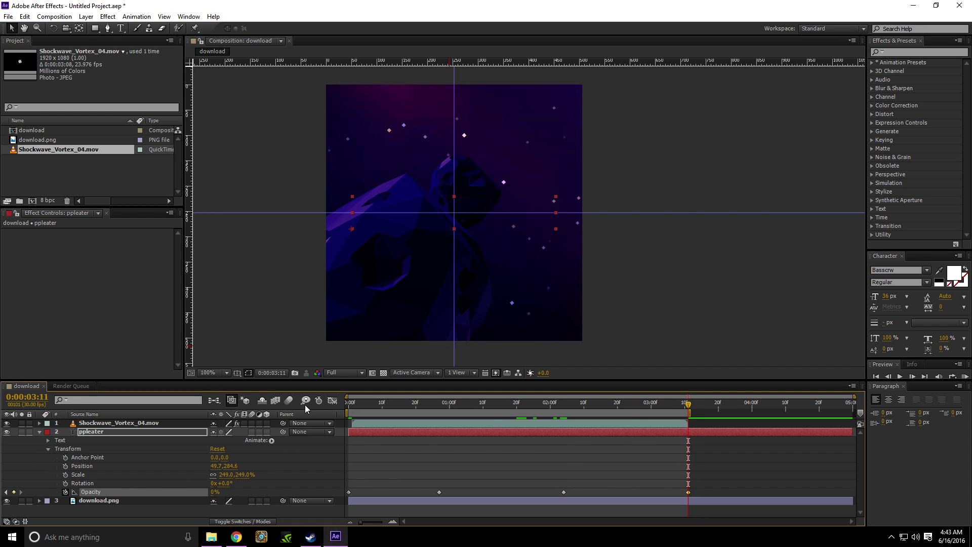
Step: In the Graph Editor, apply Easy Ease Out to the 0:00:02:04 opacity keyframe and Easy Ease In to the 0:00:00:27 one
left_click(333, 401)
left_click(565, 425)
left_click(718, 512)
left_click(439, 425)
left_click(702, 511)
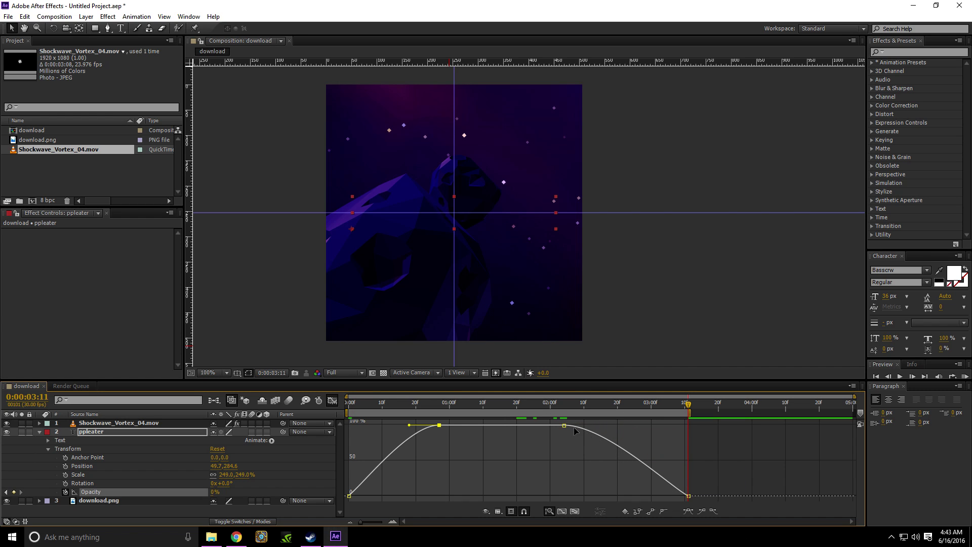
left_click(332, 400)
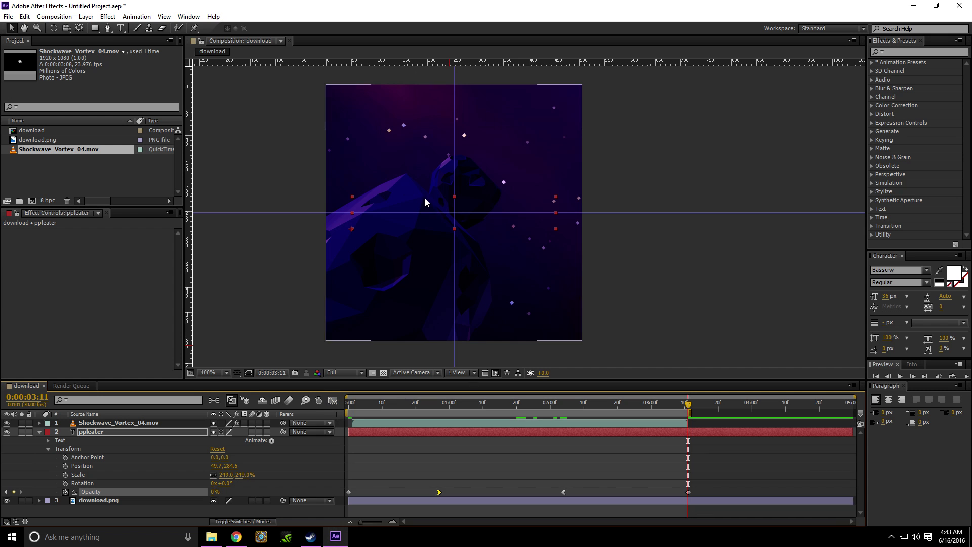
Step: Check the fade-out, then ease the text's last opacity keyframe and apply Easy Ease Out to the first in the Graph Editor
left_click_drag(628, 402, 573, 404)
key("space")
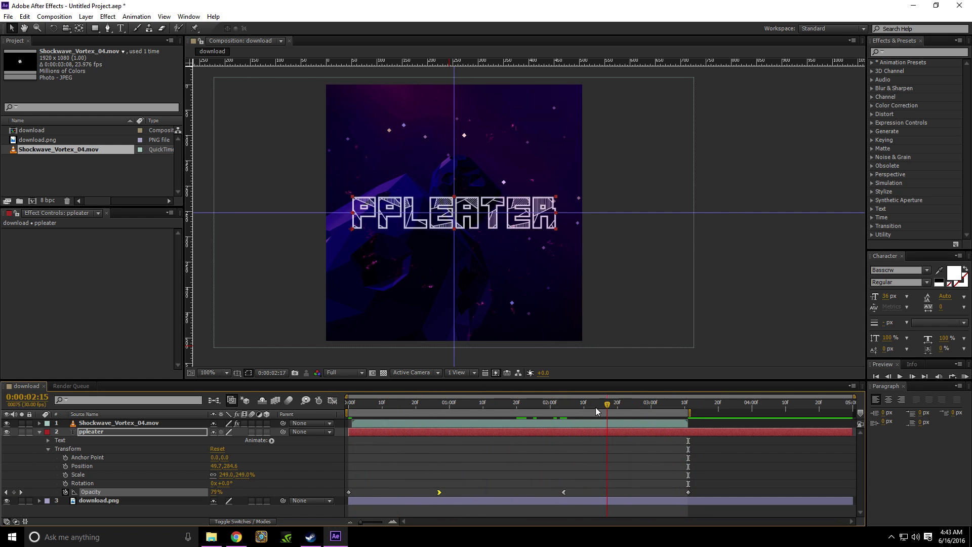
key("shift+F3")
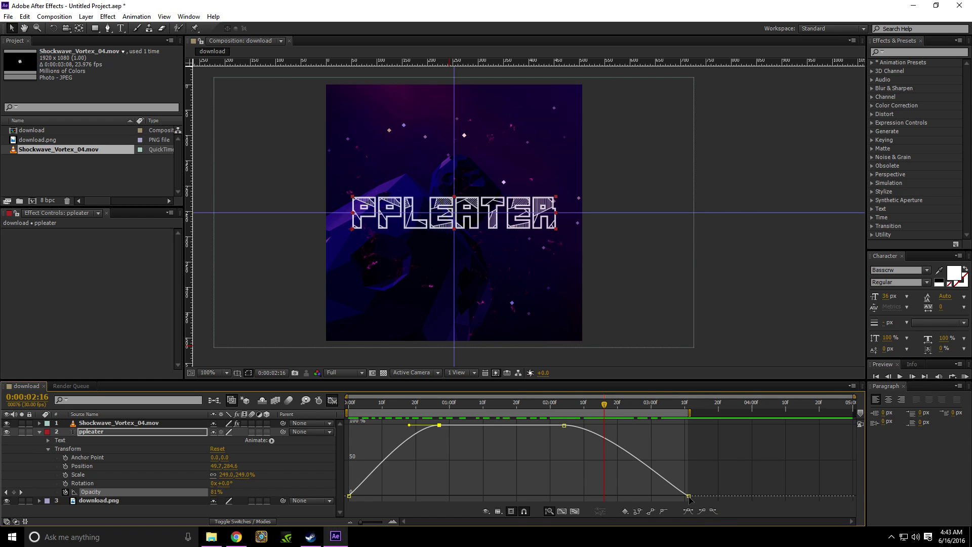
left_click(689, 510)
left_click(353, 501)
key("ctrl+a")
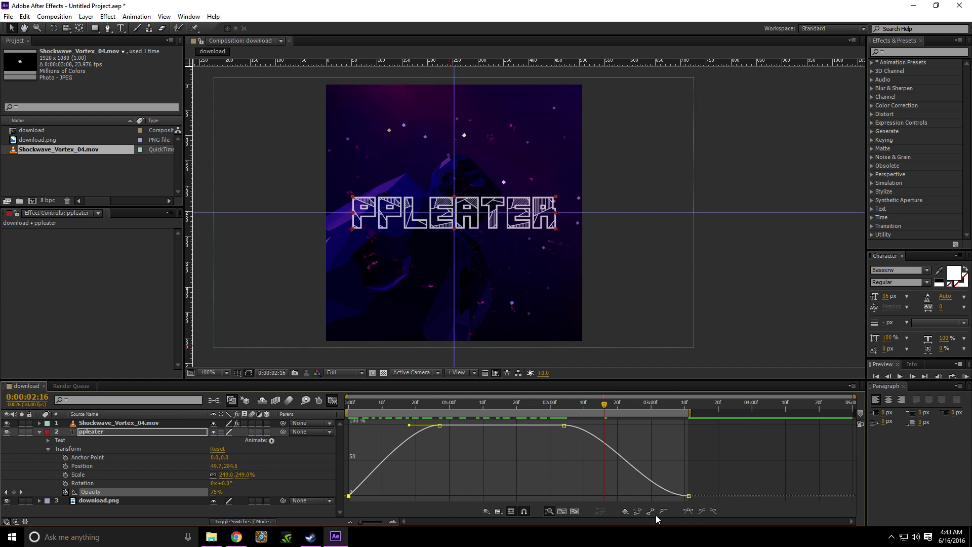
left_click(717, 512)
Step: Check the eased fade at 0:00:00:18, select the Shockwave_Vortex_04 layer and return the timeline from the Graph Editor to layer bars
left_click(535, 405)
left_click(409, 405)
left_click(112, 422)
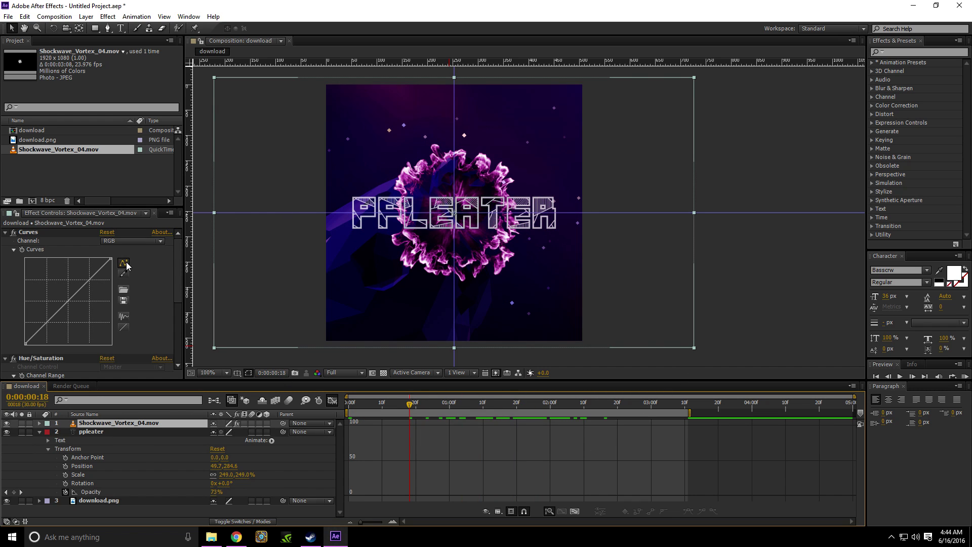
left_click(332, 400)
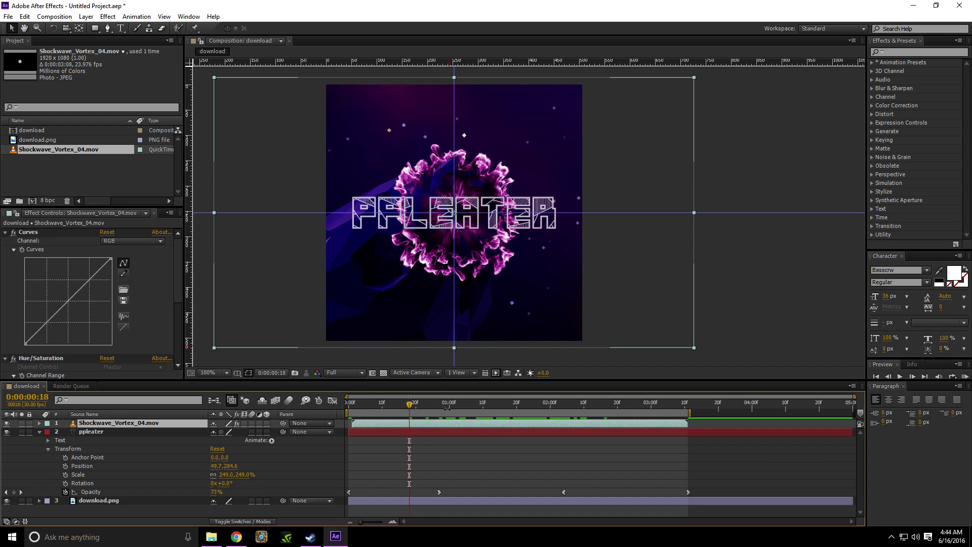
Step: Add the composition to the render queue and set its output module format to H.264
left_click(51, 17)
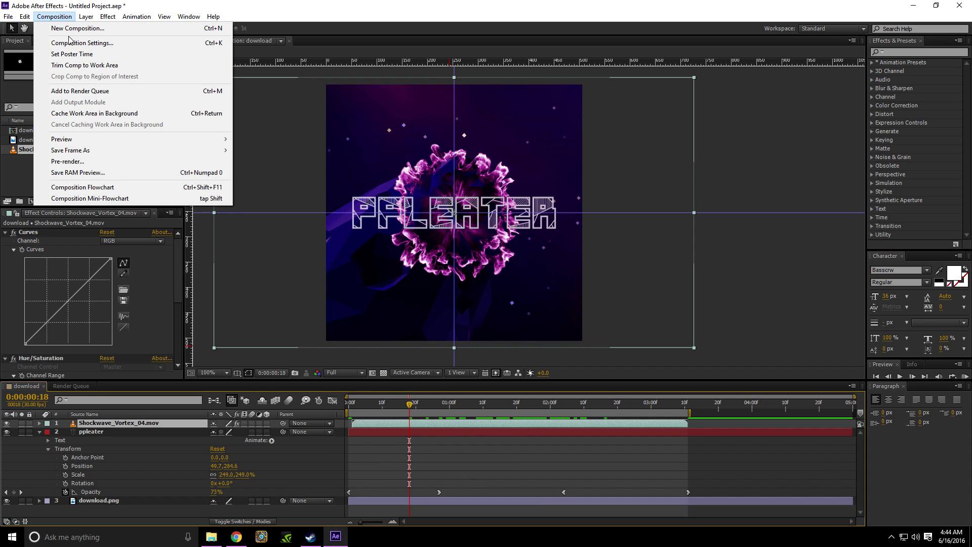
left_click(80, 90)
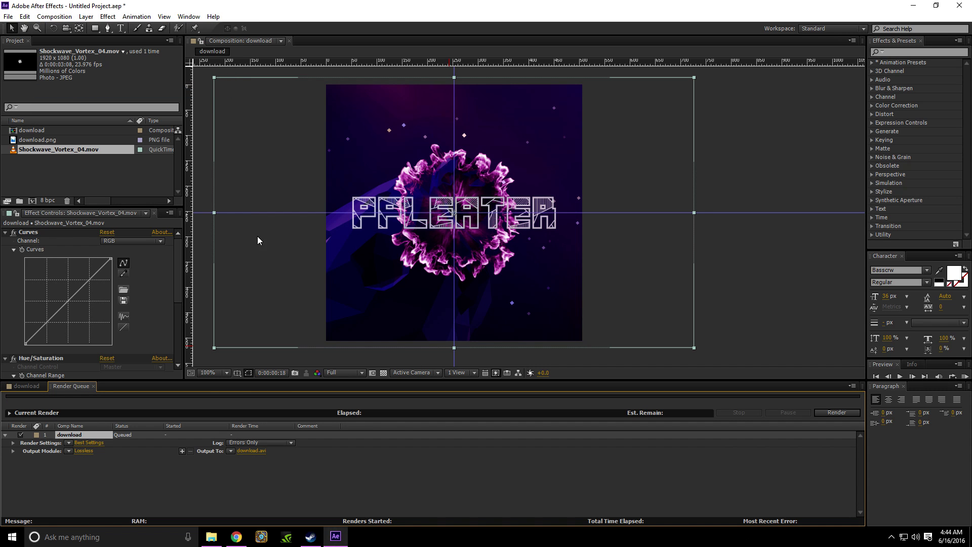
left_click(84, 450)
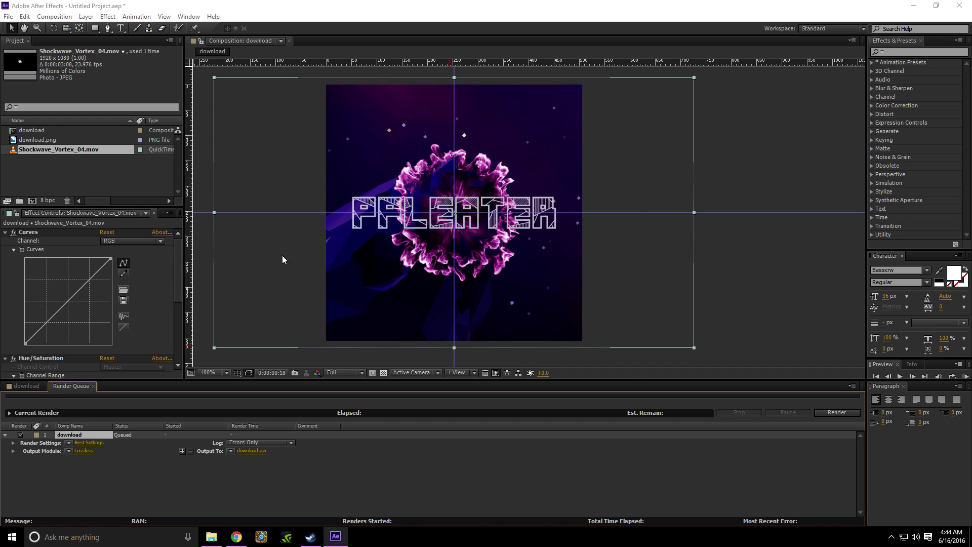
left_click(429, 145)
left_click(440, 212)
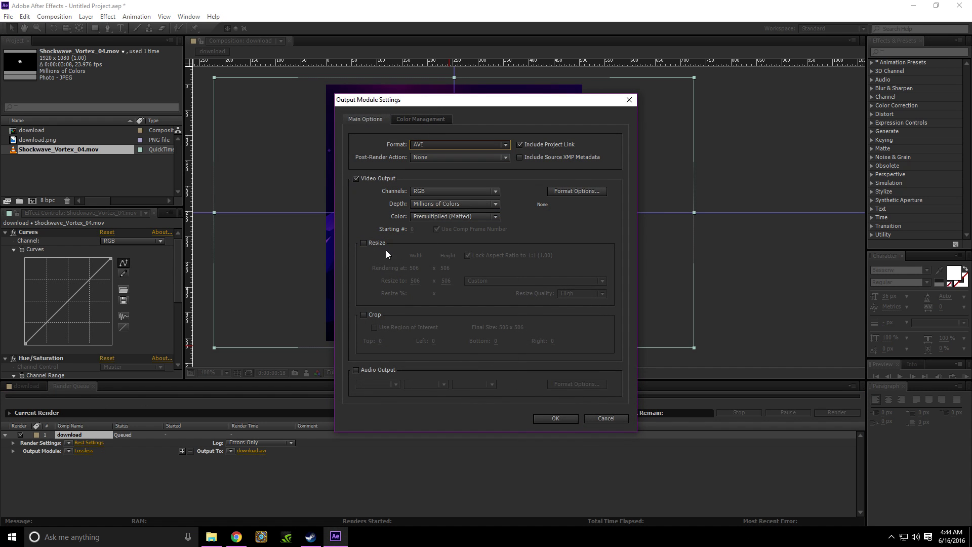
left_click(557, 418)
Step: Set the output file to gif.mp4 on the Desktop and render the composition
left_click(254, 451)
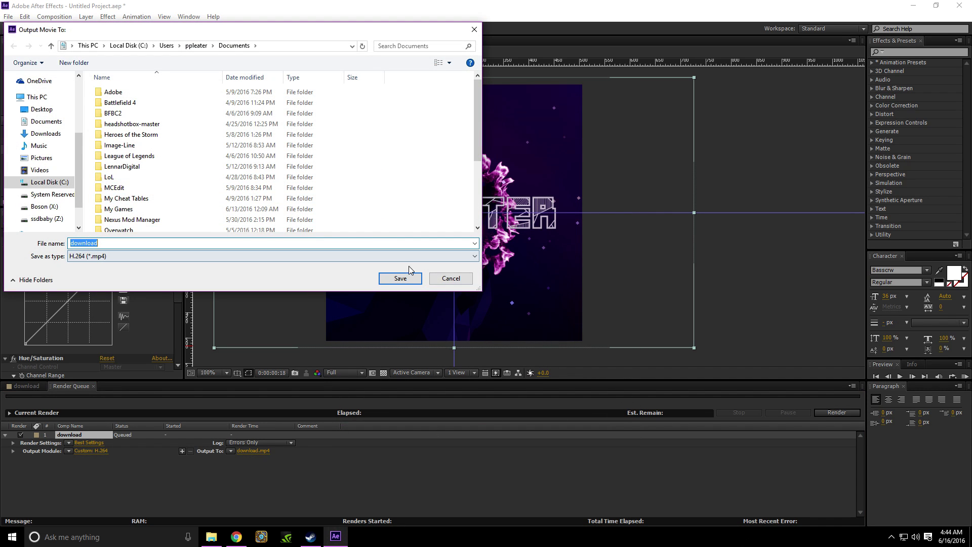
type("gif")
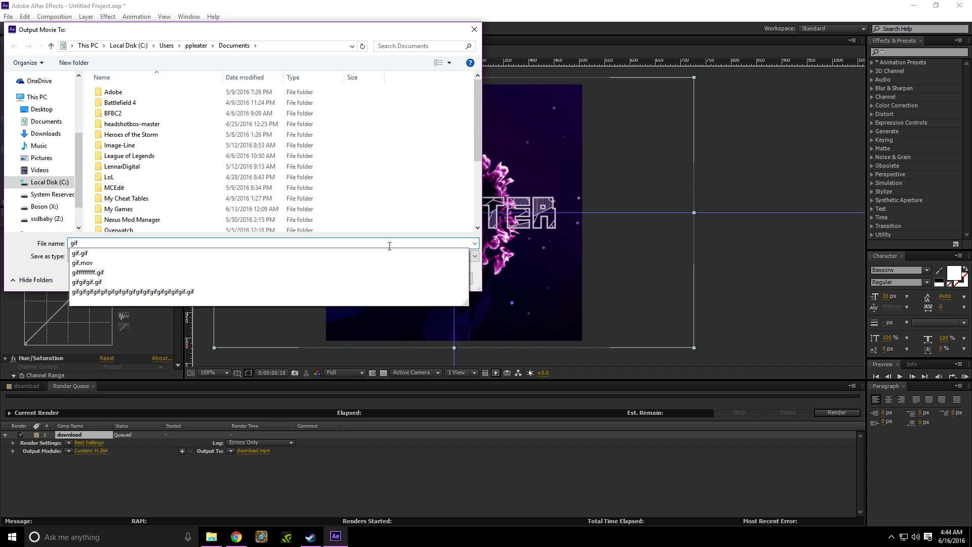
left_click(41, 109)
left_click(390, 277)
left_click(834, 413)
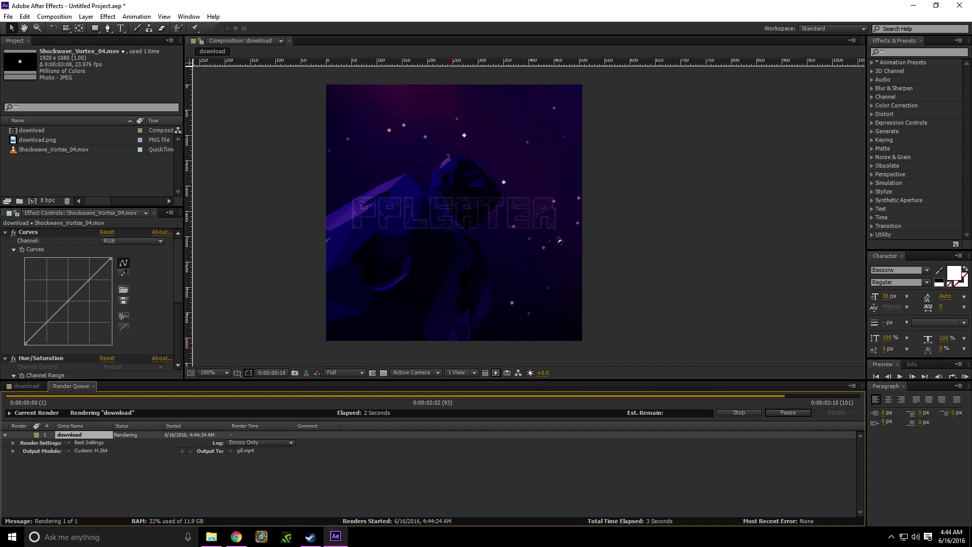
Step: Launch Adobe Photoshop CS6 and open the rendered gif.mp4 video
key("super")
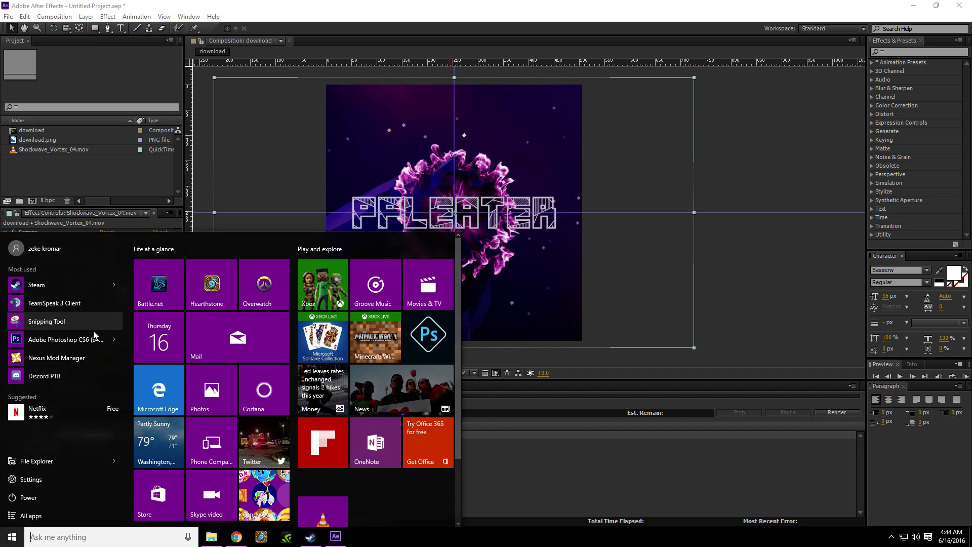
left_click(80, 340)
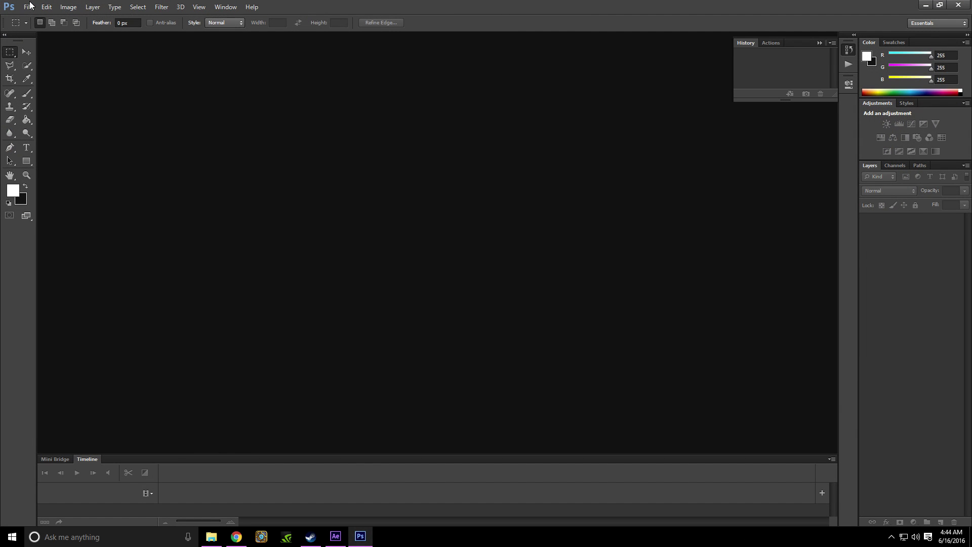
left_click(28, 6)
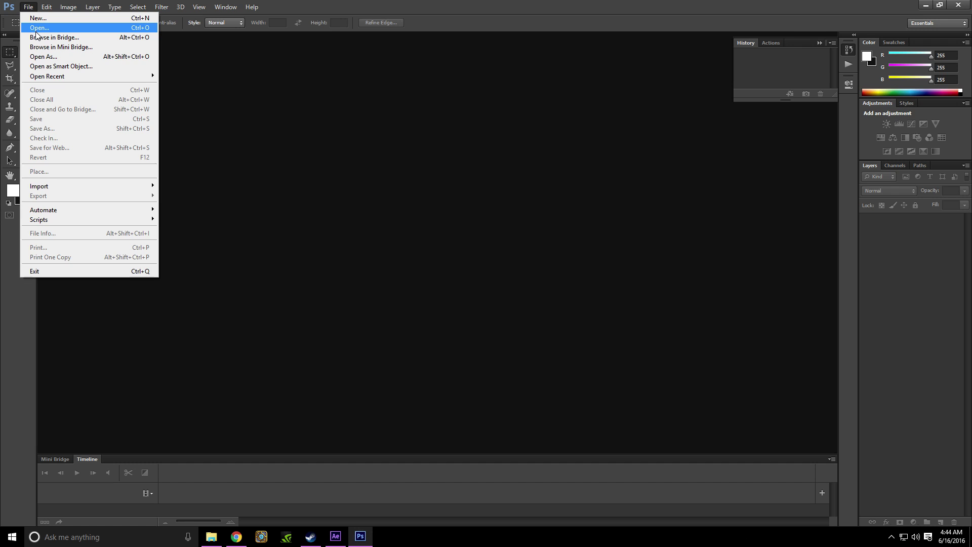
left_click(38, 26)
left_click(381, 183)
double_click(432, 226)
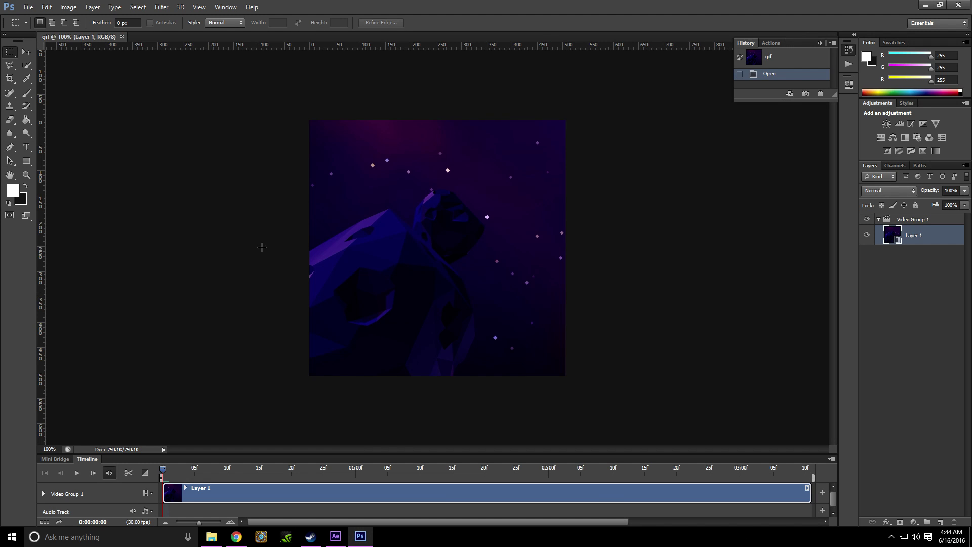
Step: Start a Save for Web export of the video as GIF and set its colors to 256
left_click(28, 6)
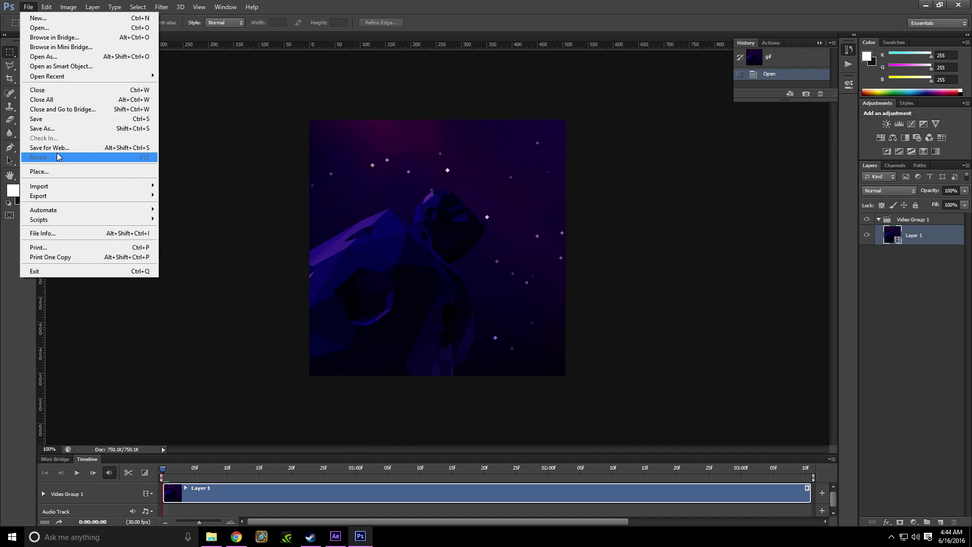
left_click(56, 148)
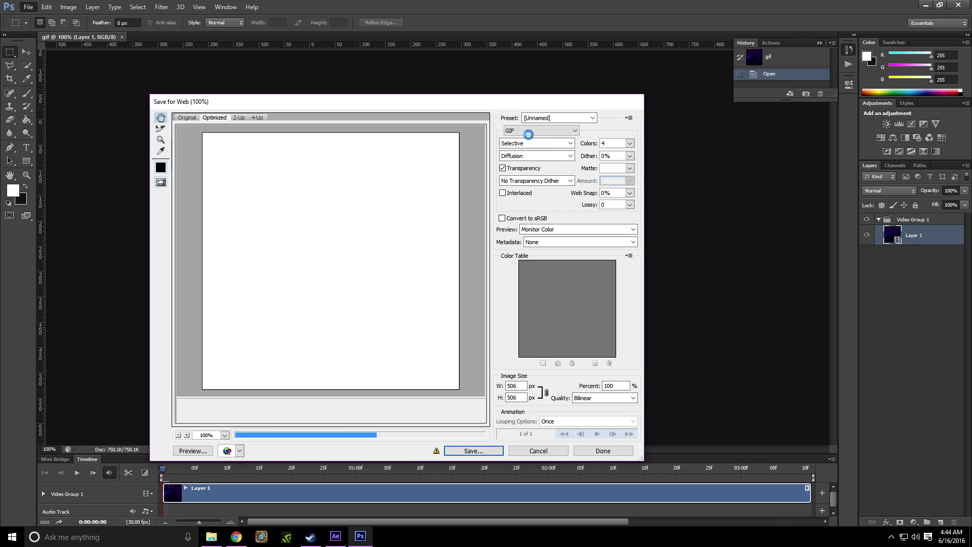
left_click(629, 143)
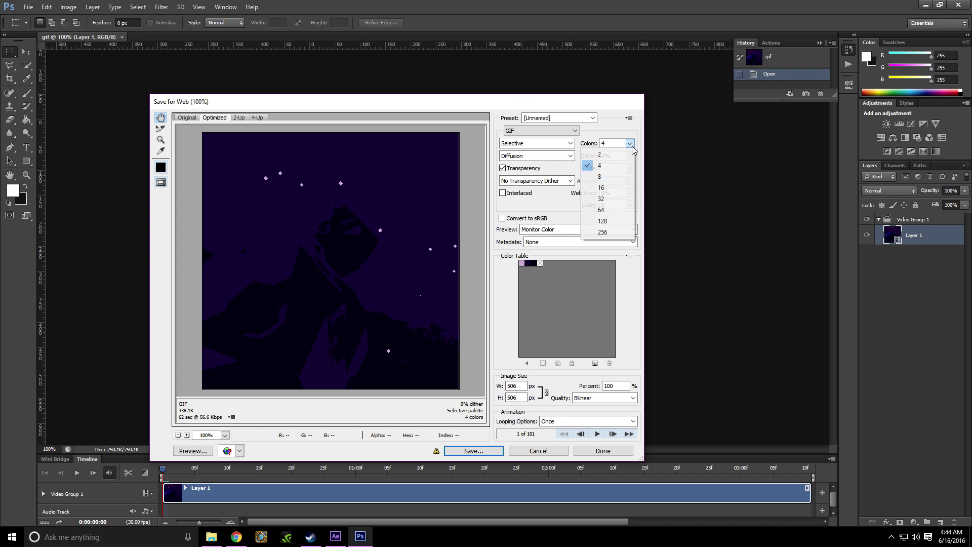
left_click(608, 230)
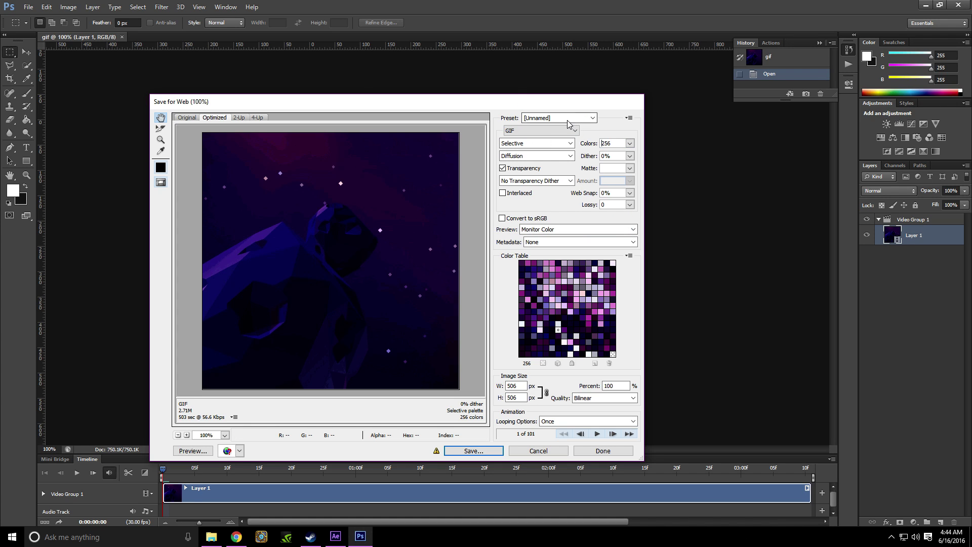
Step: Select Monitor Color as the export preview and play the GIF animation in the preview
left_click(577, 229)
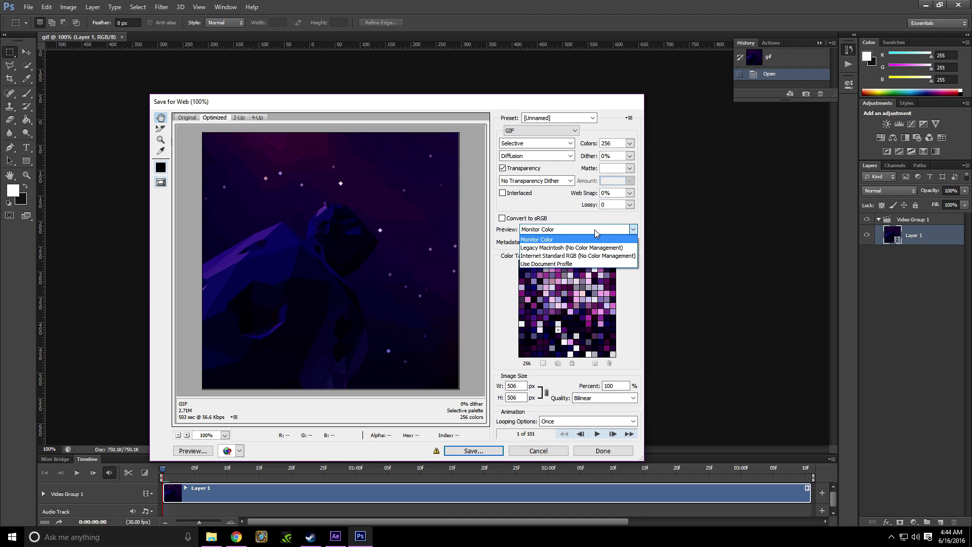
left_click(549, 236)
left_click(596, 434)
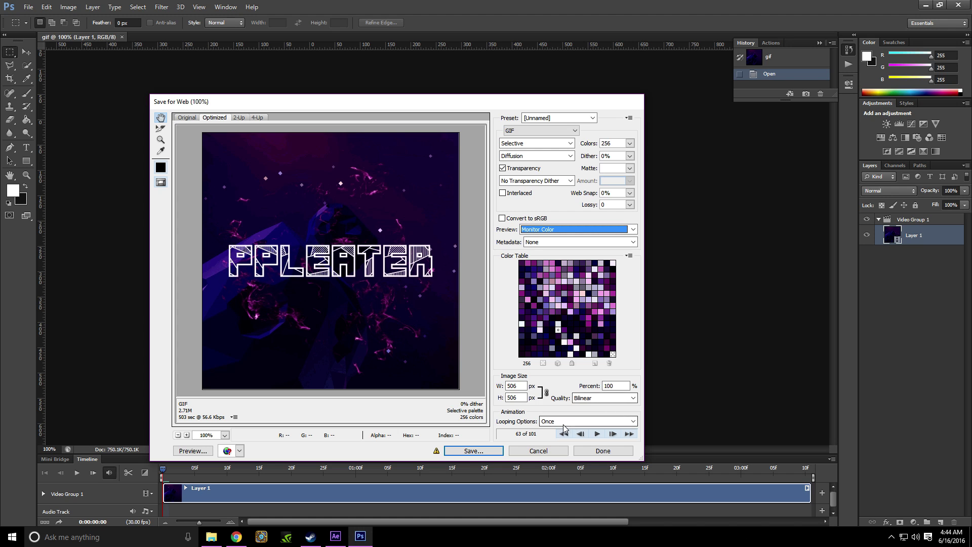
Step: Set the GIF's looping to Forever and save the export as gif.gif
left_click(552, 421)
left_click(550, 440)
left_click(473, 450)
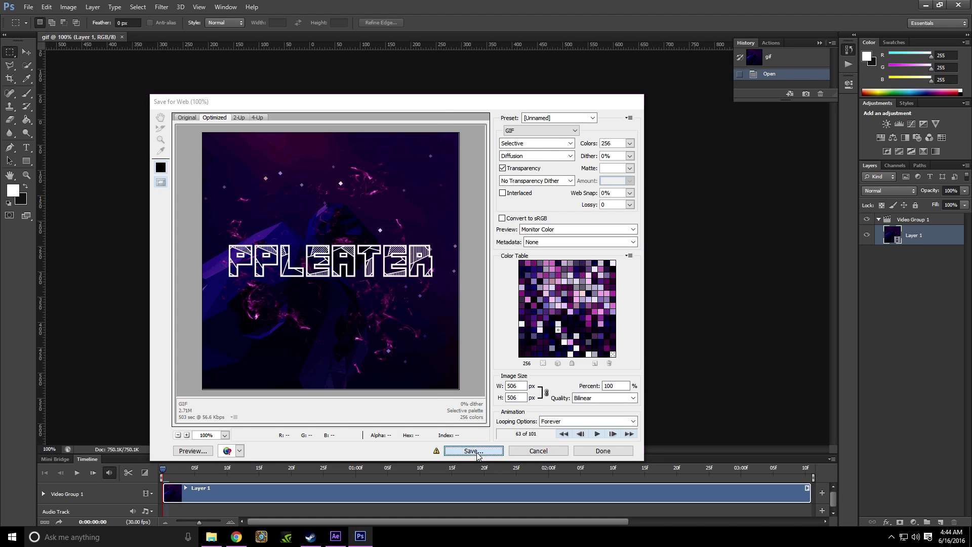
left_click(419, 379)
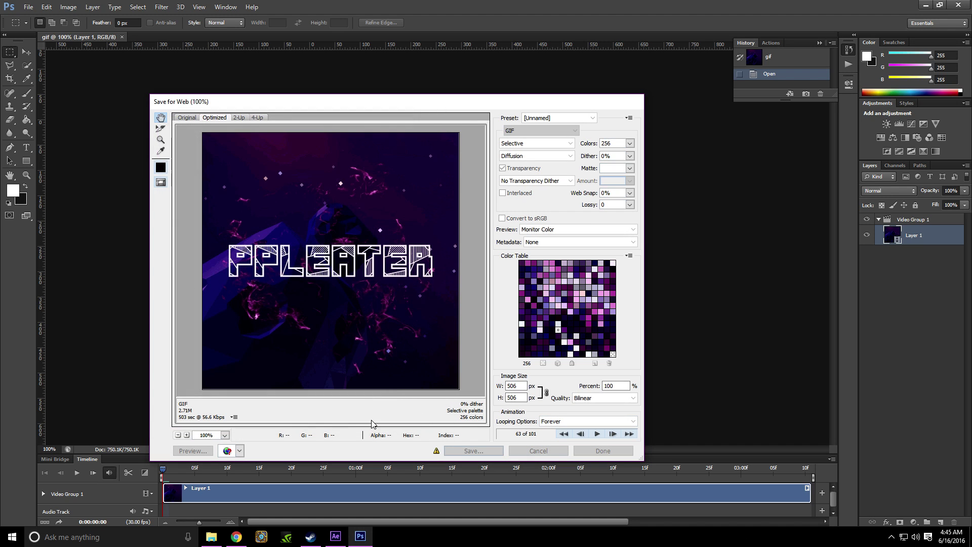
Step: Switch to Steam, go to the artwork section of the own profile and start a new artwork upload
right_click(311, 535)
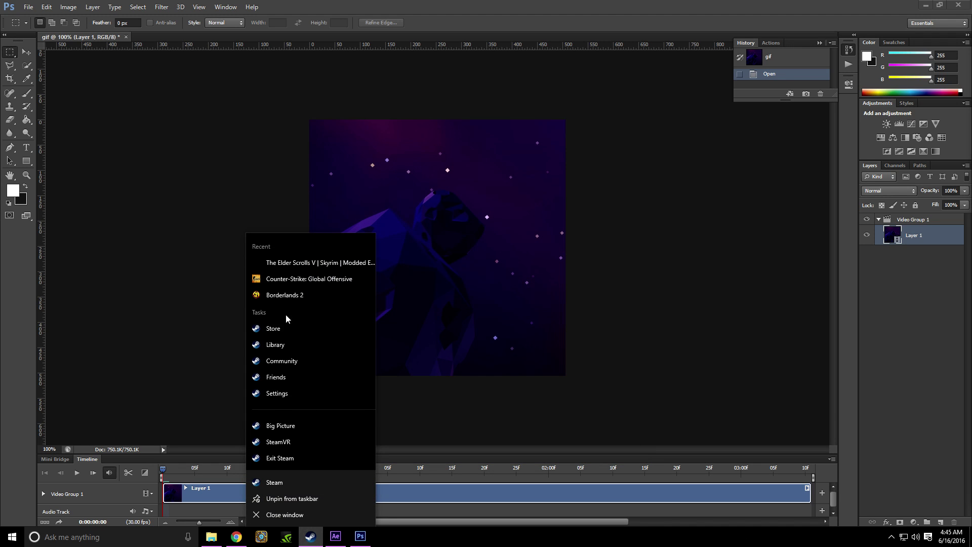
left_click(281, 340)
left_click(247, 54)
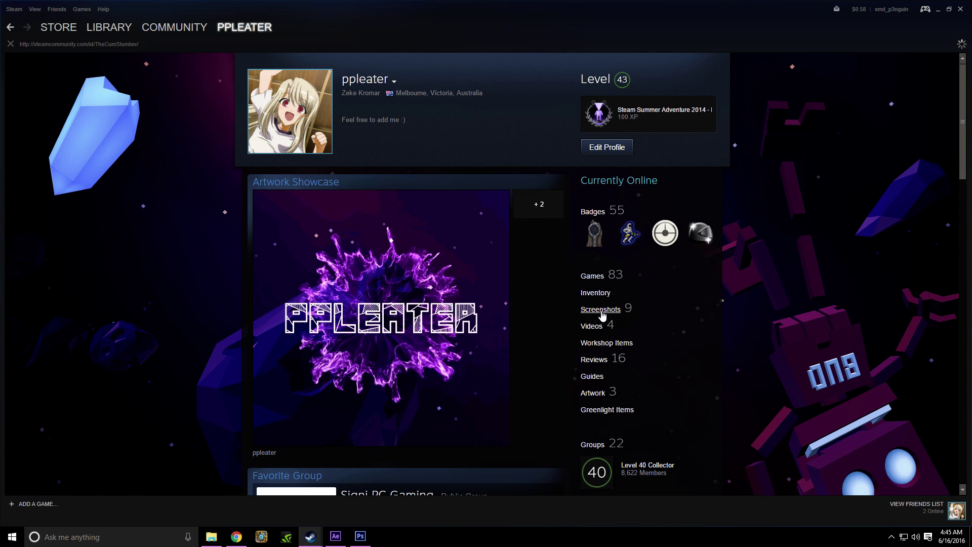
left_click(548, 206)
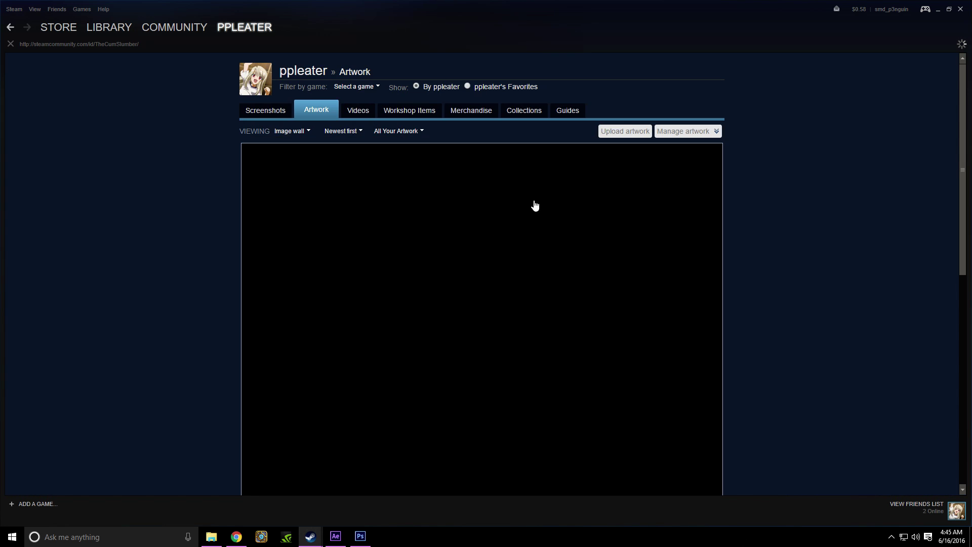
left_click(627, 132)
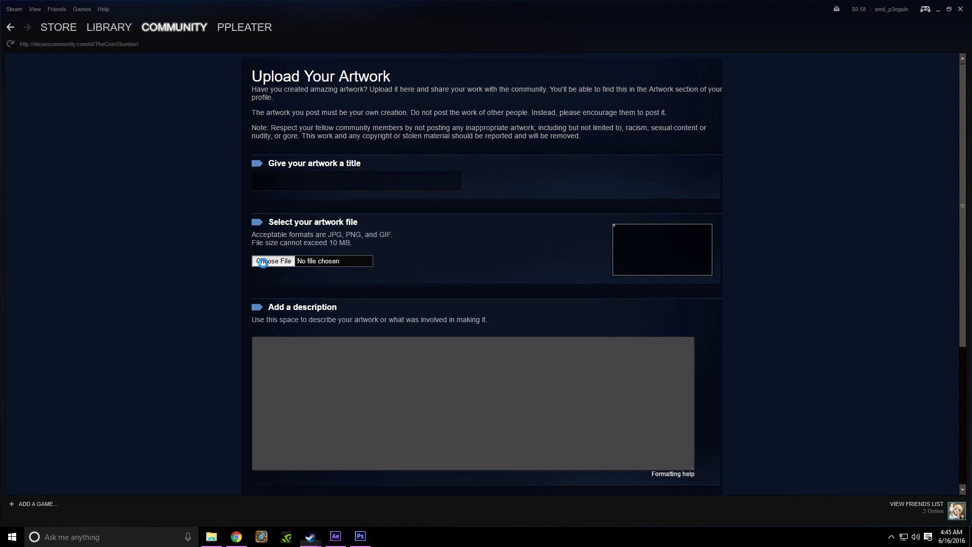
Step: Choose gif.gif as the artwork file and title the artwork "ppleater"
left_click(273, 260)
double_click(499, 183)
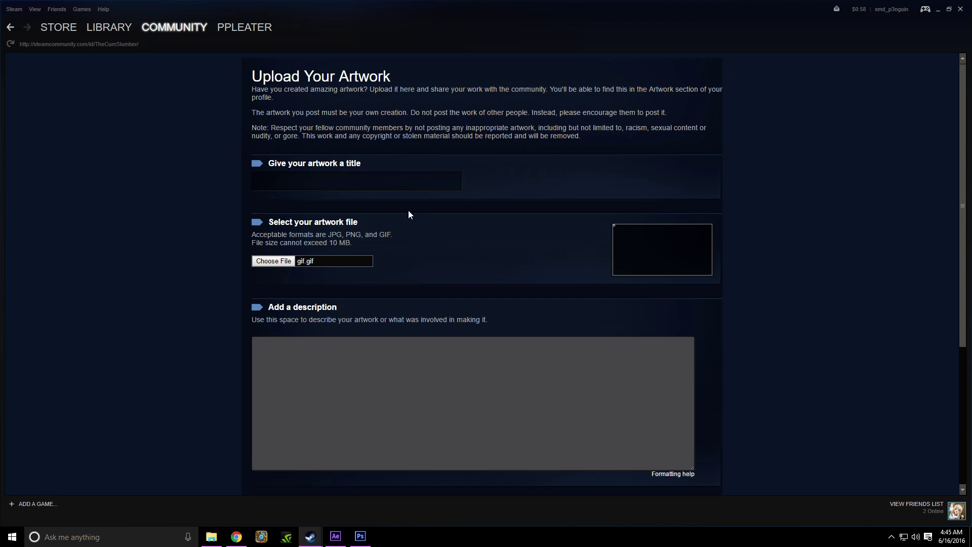
left_click(291, 180)
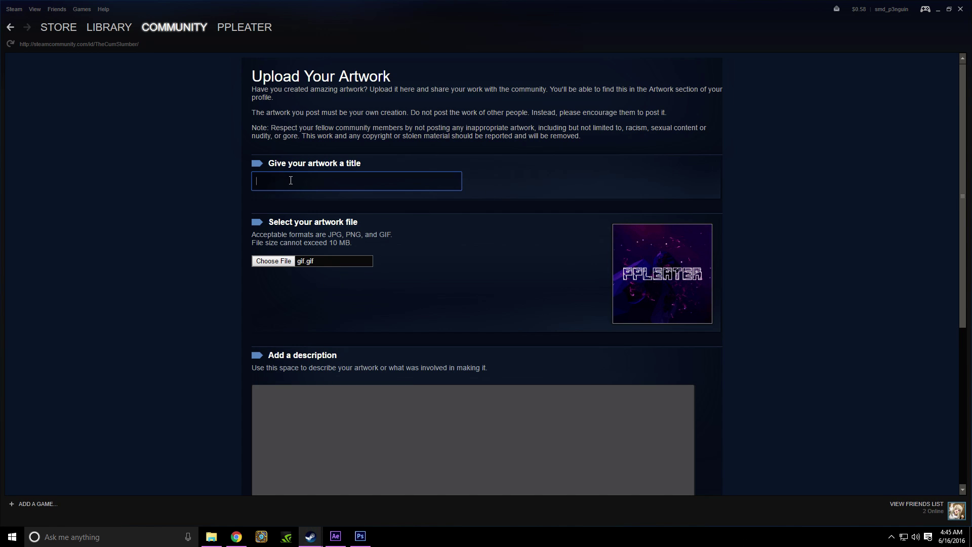
type("ppleater")
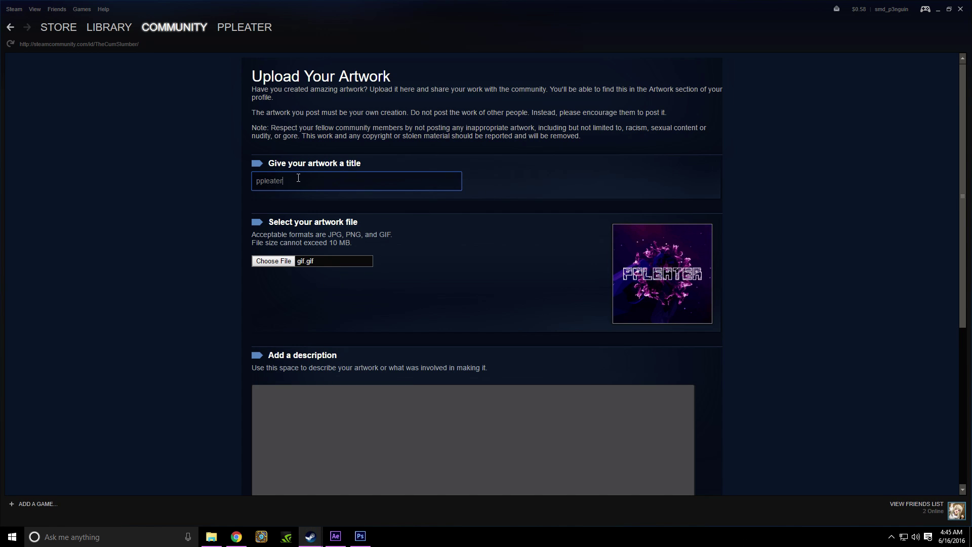
Step: Certify ownership of the artwork, leaving its visibility Public, and submit the upload
scroll(322, 280, "down", 4)
left_click(256, 434)
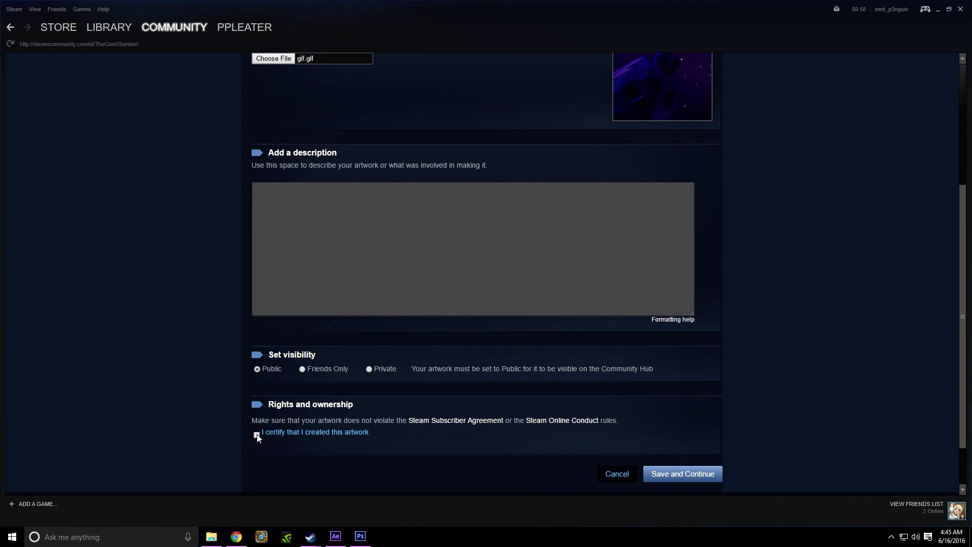
left_click(658, 476)
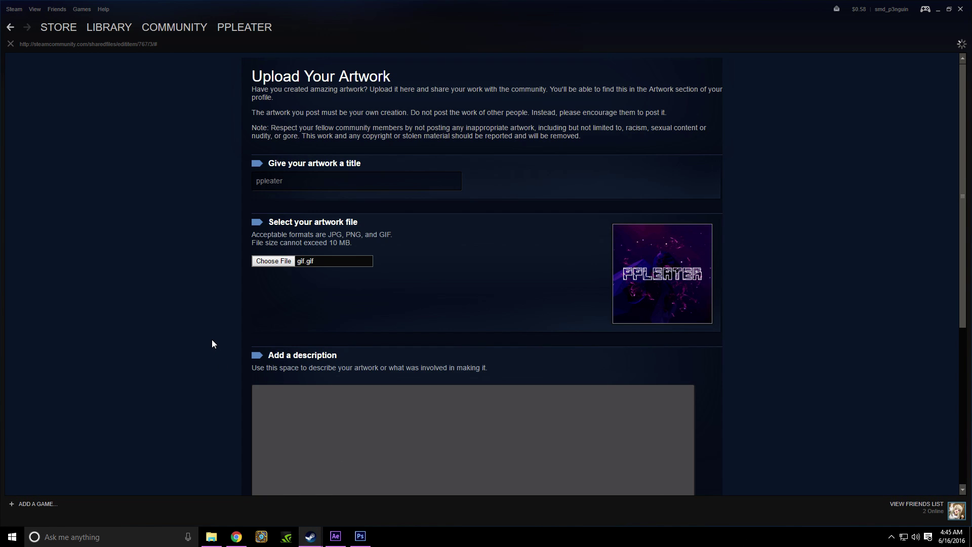
scroll(356, 350, "down", 5)
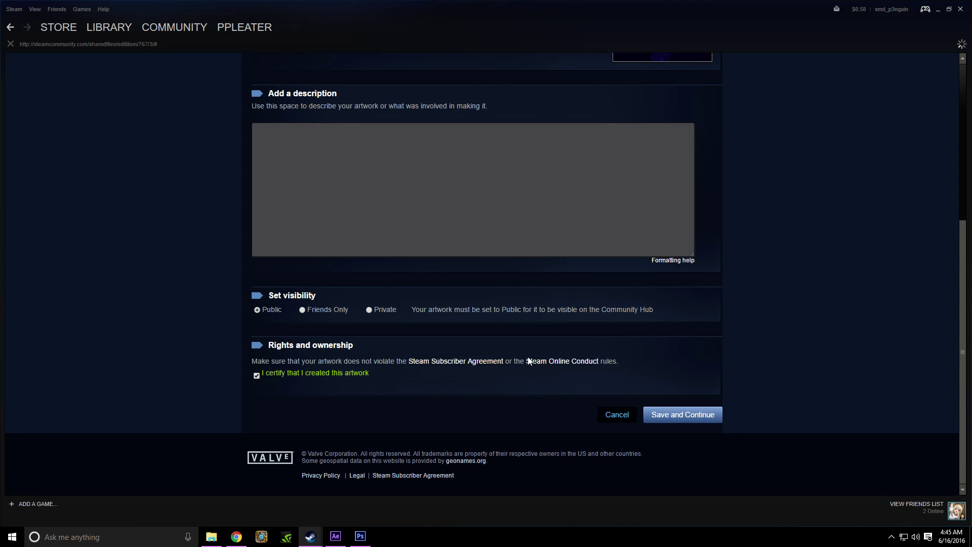
scroll(352, 380, "up", 5)
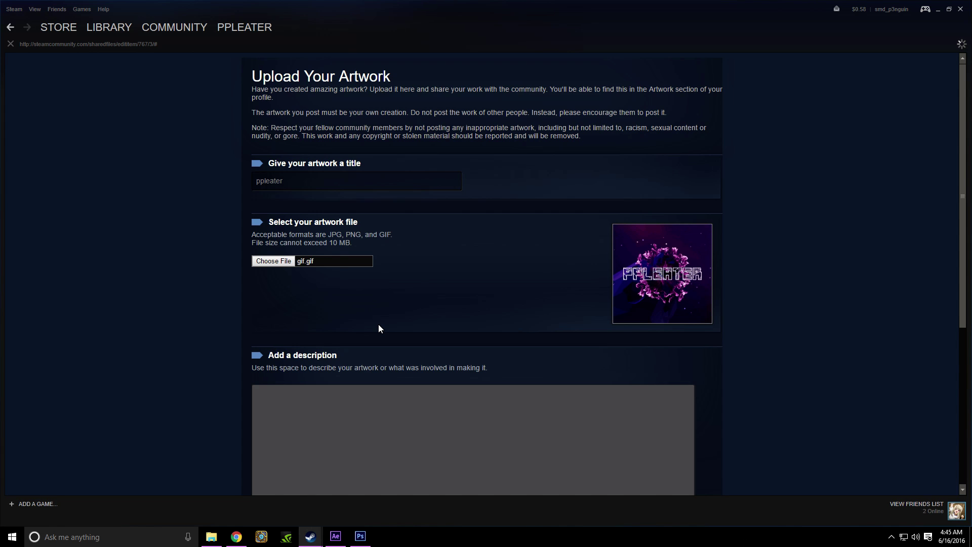
Step: Switch to After Effects and close it, and close Photoshop as well
left_click(335, 535)
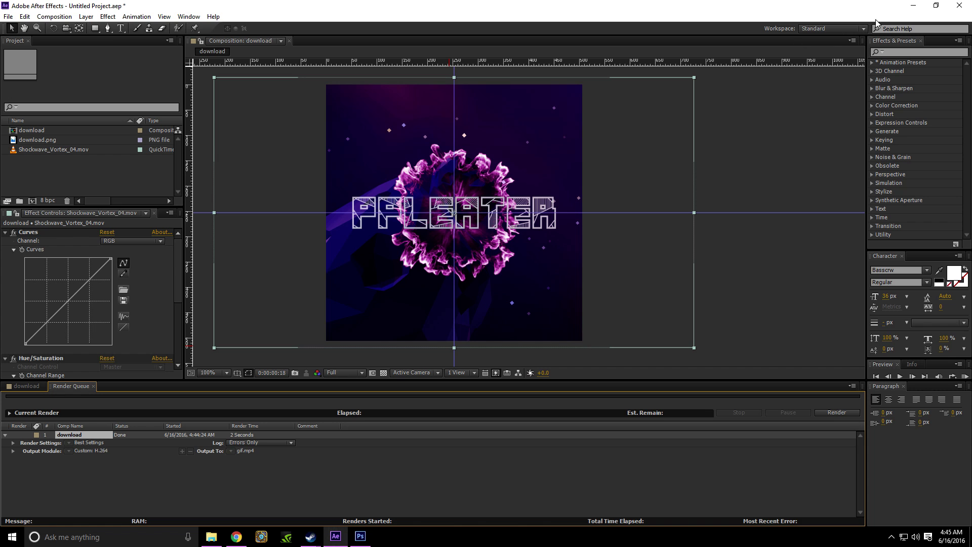
left_click(959, 6)
left_click(505, 280)
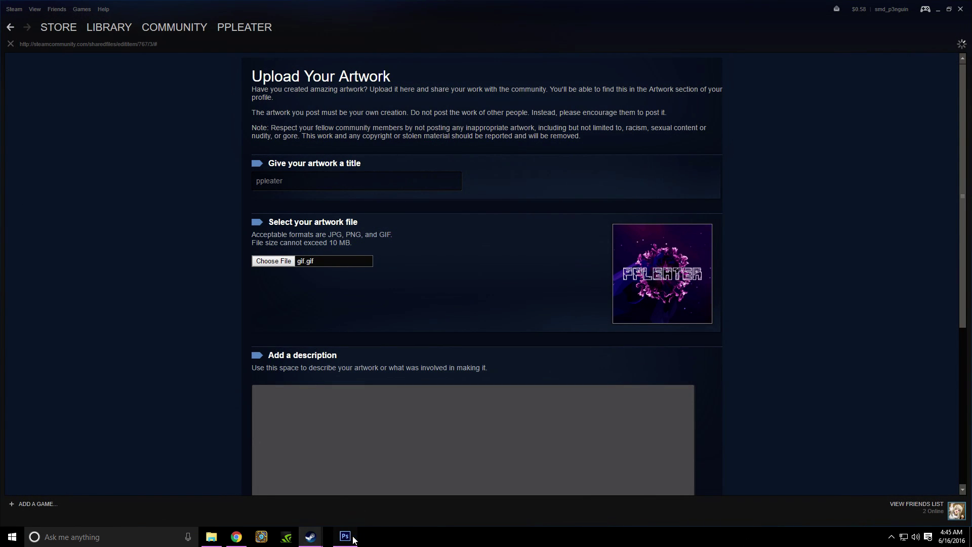
left_click(353, 538)
left_click(958, 4)
left_click(484, 203)
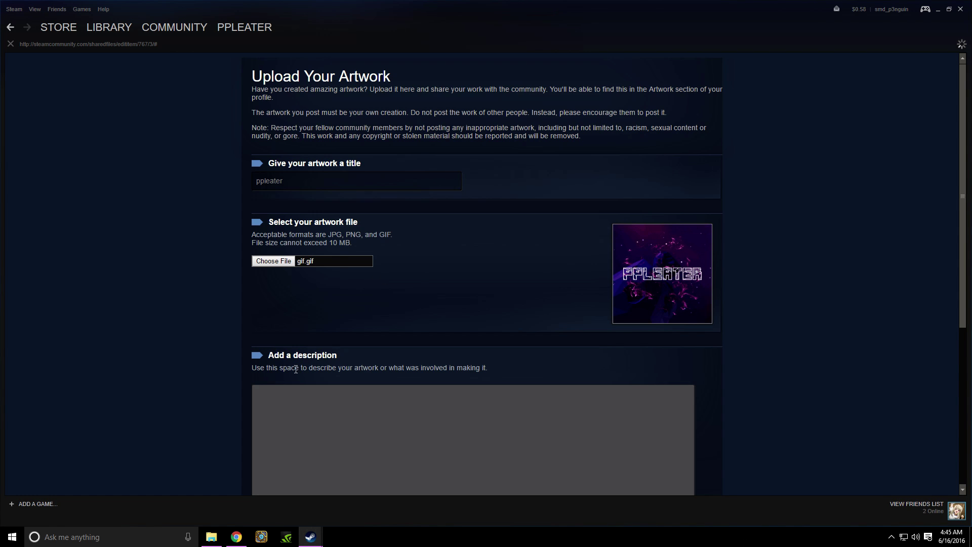
Step: Open gif.gif from the Desktop folder in Photos to review the animation, and close the viewer
left_click(211, 536)
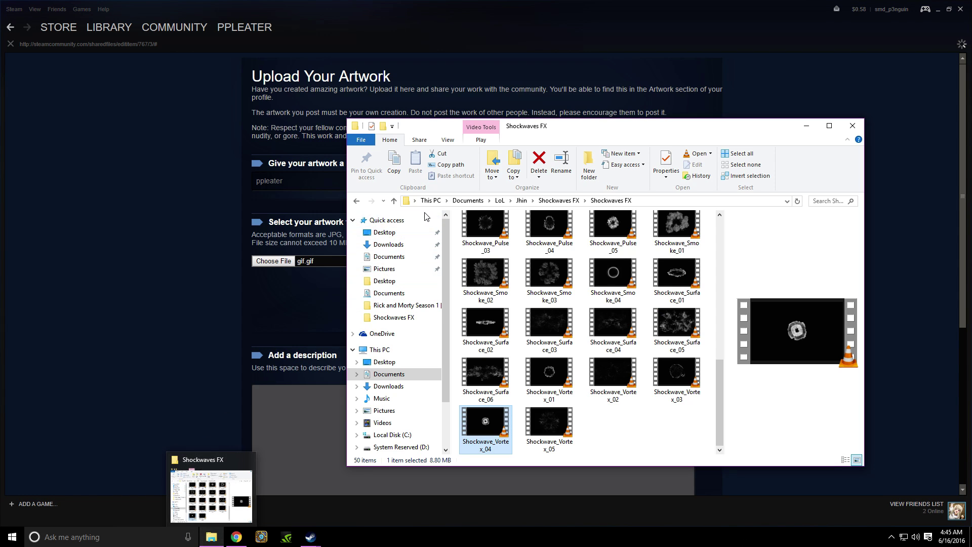
left_click(387, 233)
double_click(500, 248)
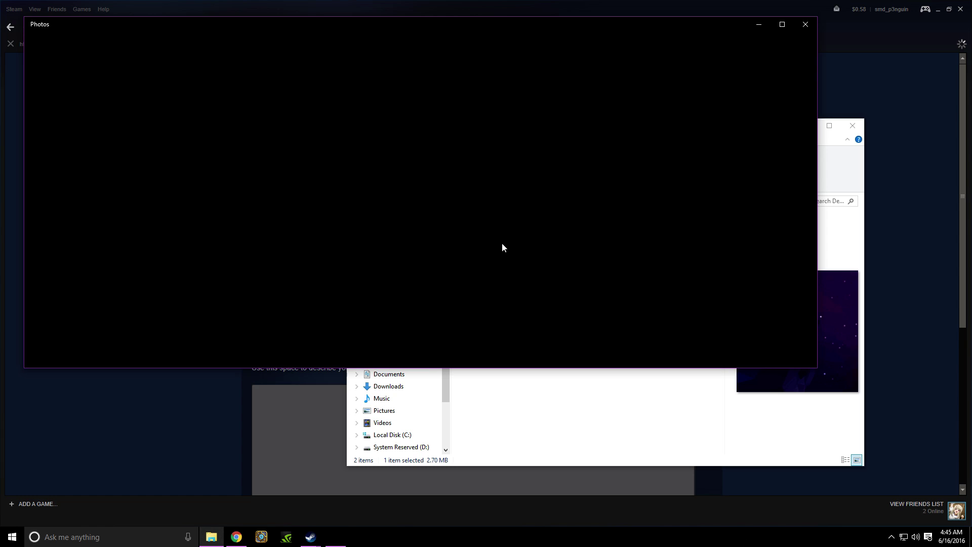
left_click_drag(351, 23, 365, 32)
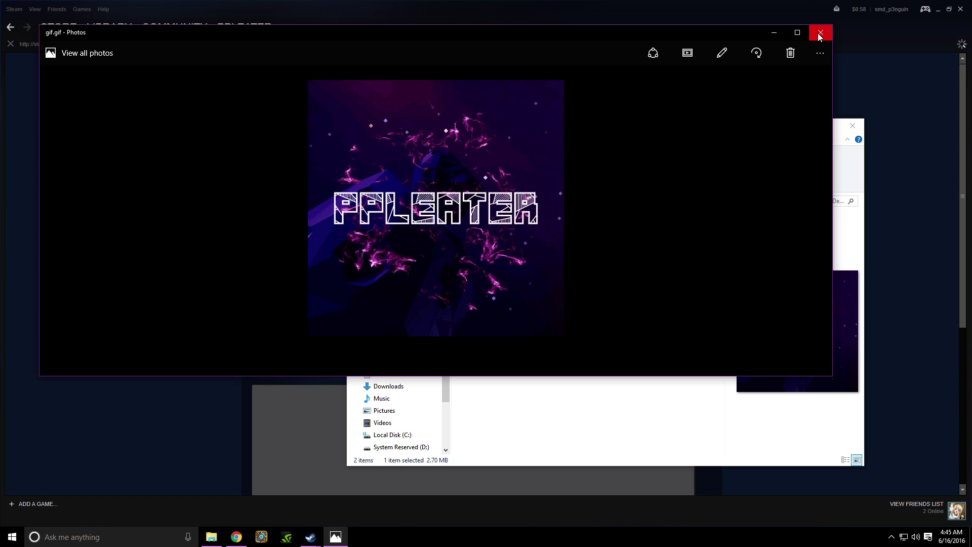
left_click(820, 32)
left_click(208, 198)
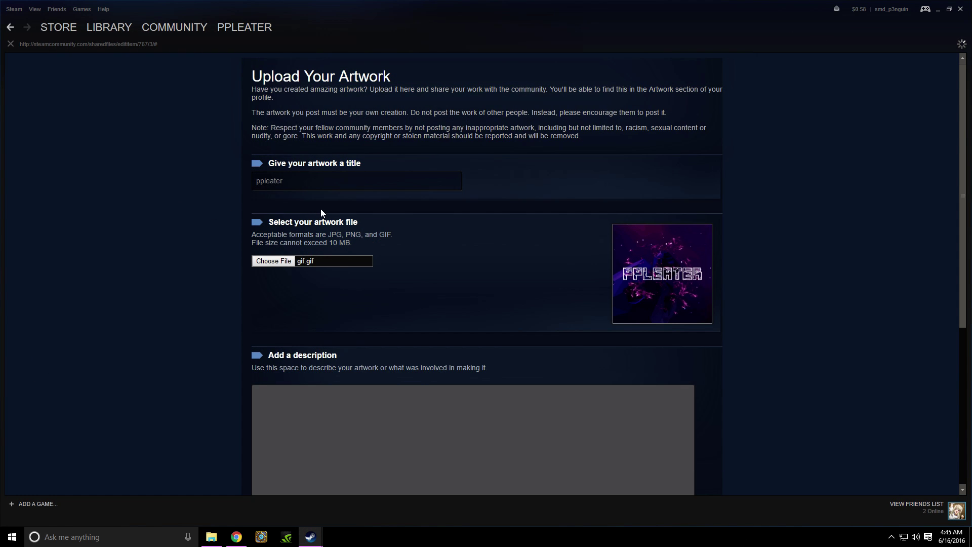
Step: Switch to Chrome and shorten the Steam background cropper's page address to sapic.github.io
left_click(247, 542)
left_click(160, 23)
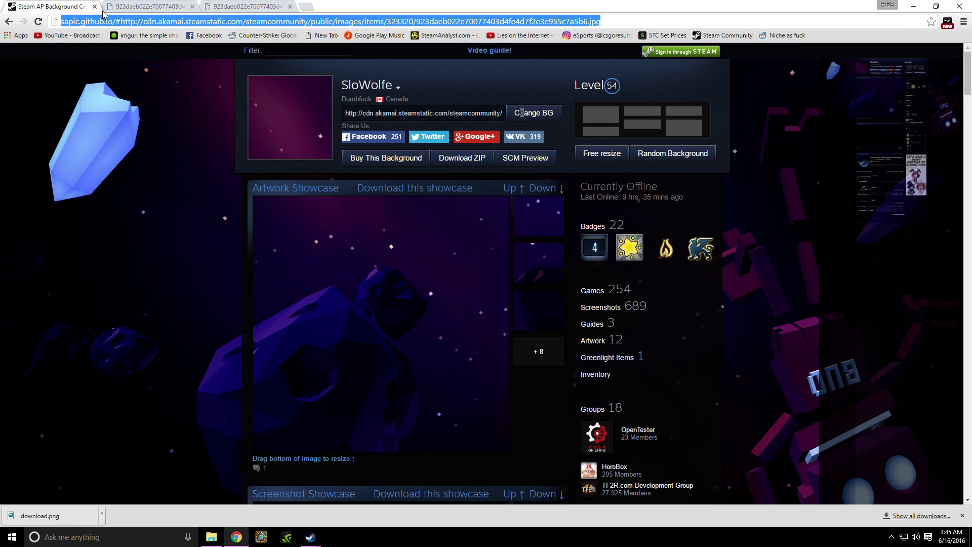
left_click(9, 21)
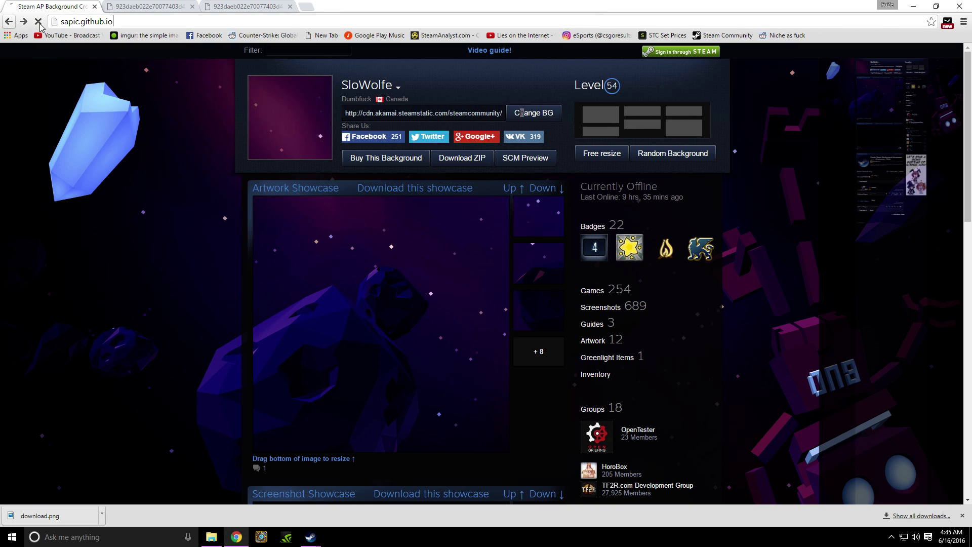
right_click(165, 19)
left_click(184, 52)
Step: Close the duplicate background image tab, view the remaining background image and return to the cropper page
left_click(185, 5)
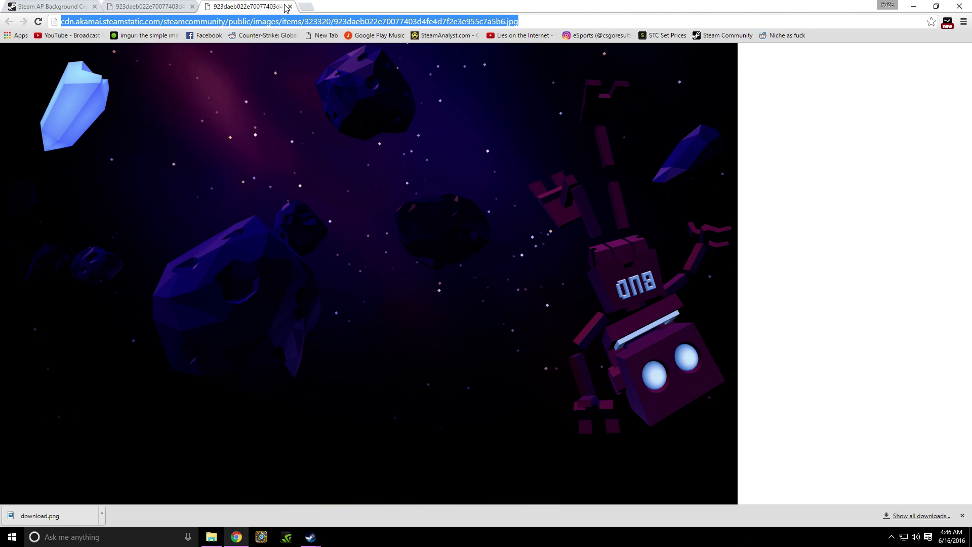
left_click(92, 5)
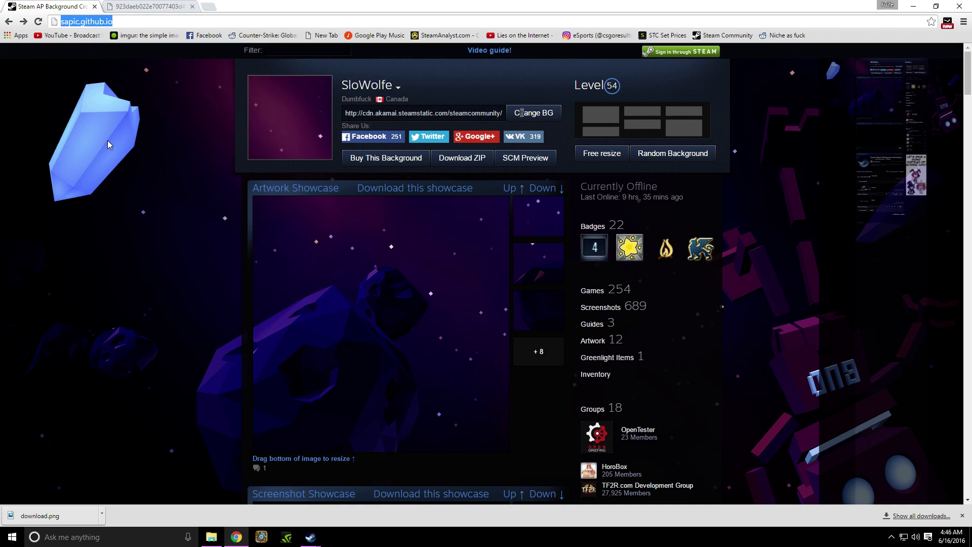
left_click(115, 4)
left_click(152, 75)
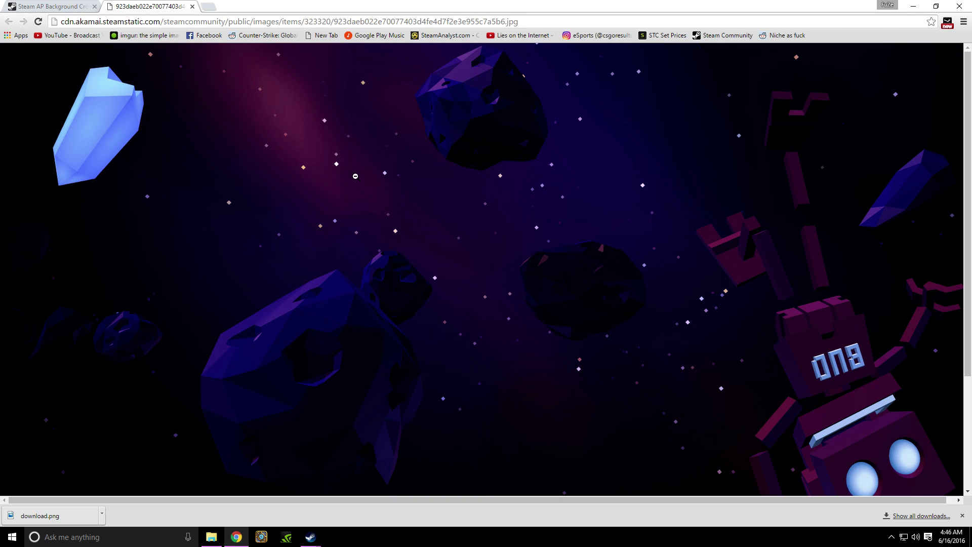
left_click(16, 7)
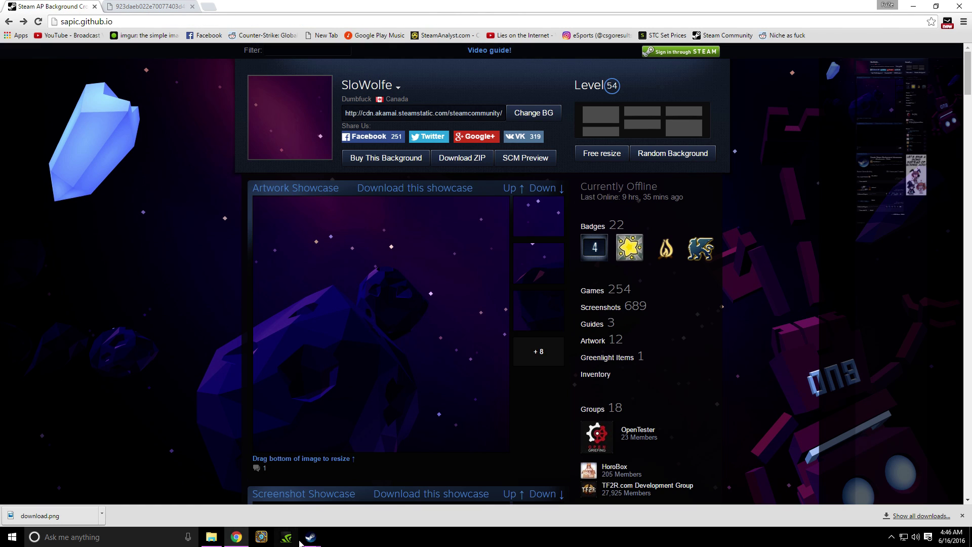
Step: Switch back to Steam and open the artwork gallery from the own profile page
mouse_move(304, 539)
left_click(315, 500)
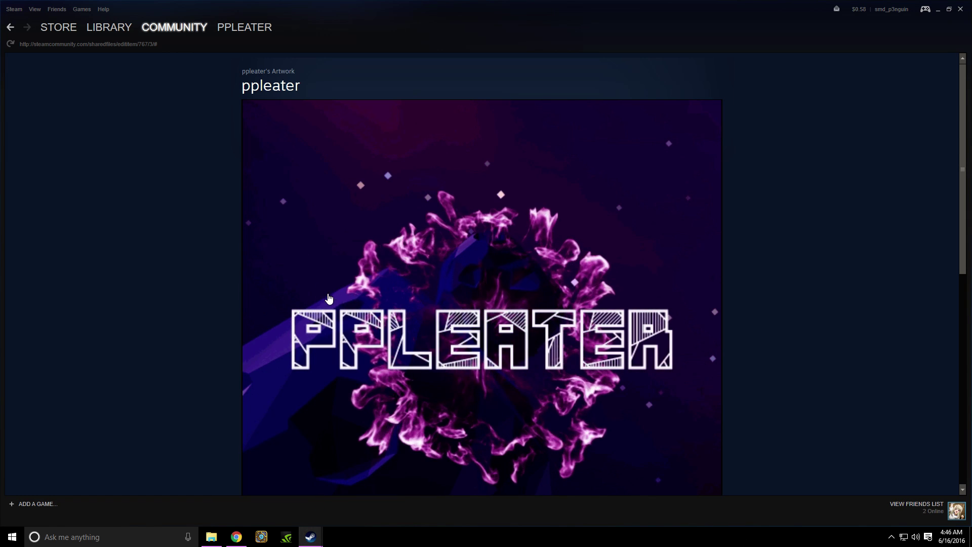
left_click(241, 45)
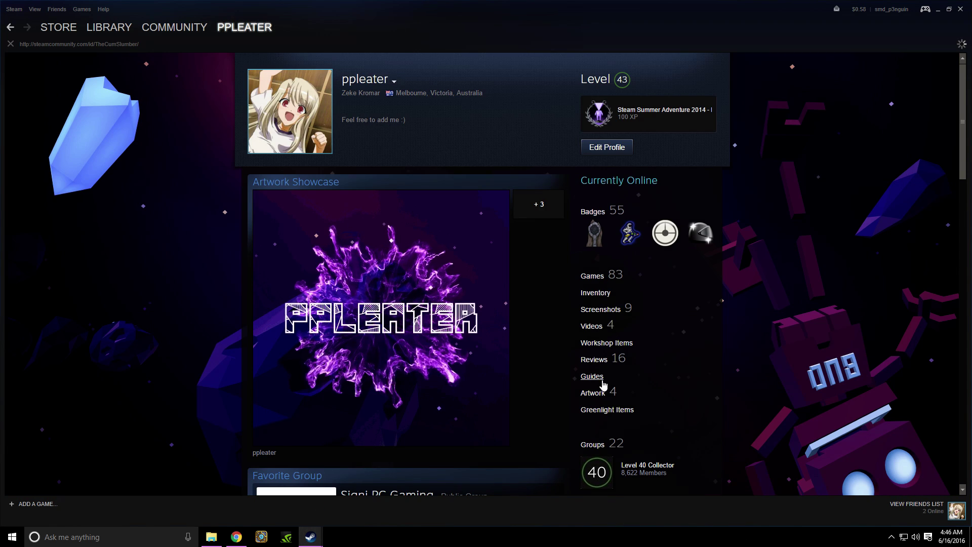
left_click_drag(595, 393, 598, 402)
left_click(593, 393)
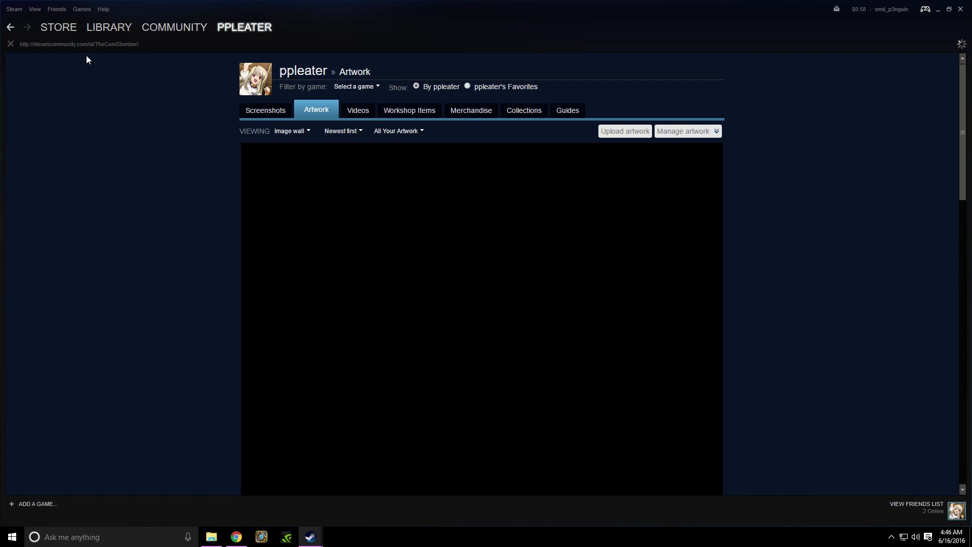
Step: Return to the profile, start editing the Artwork Showcase and bring up the uploaded images for its main slot
left_click(231, 52)
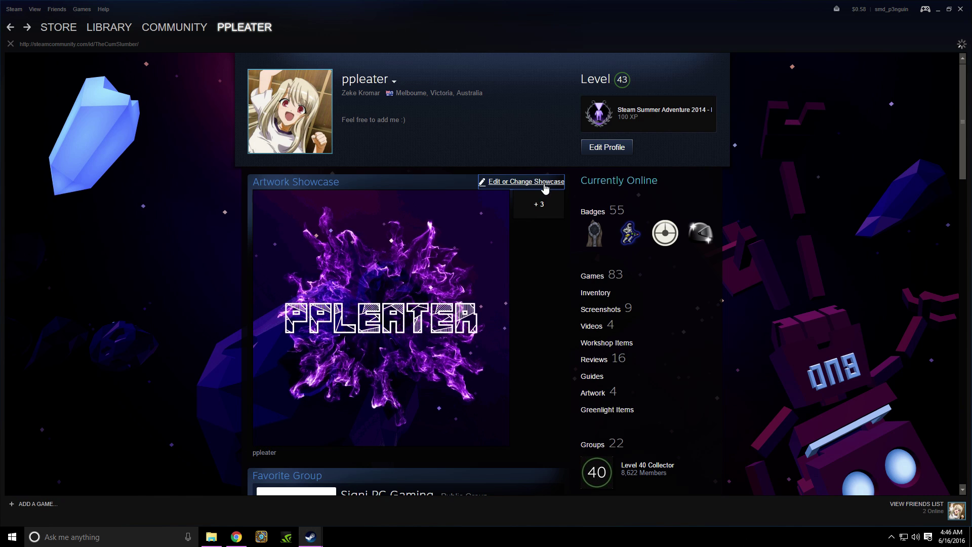
left_click(521, 181)
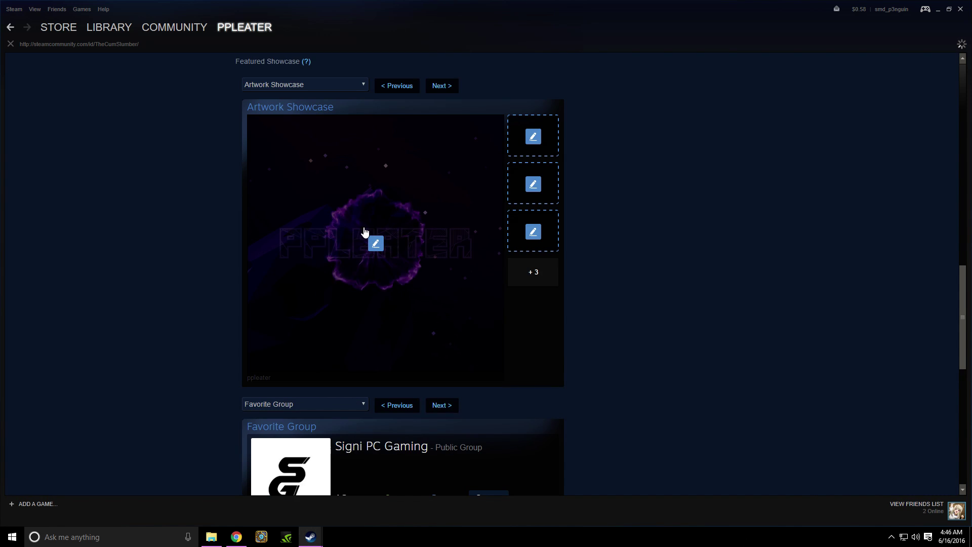
left_click(367, 244)
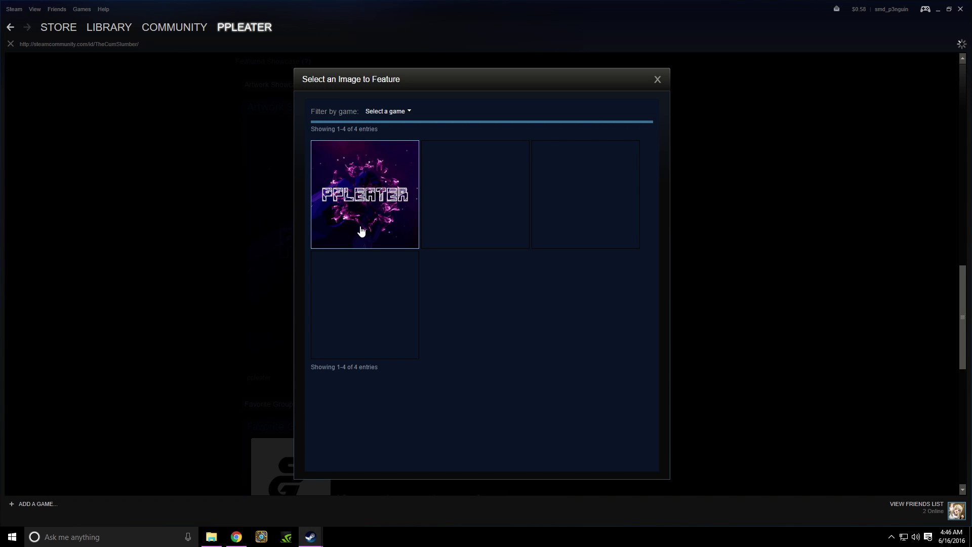
scroll(362, 231, "down", 4)
left_click(367, 221)
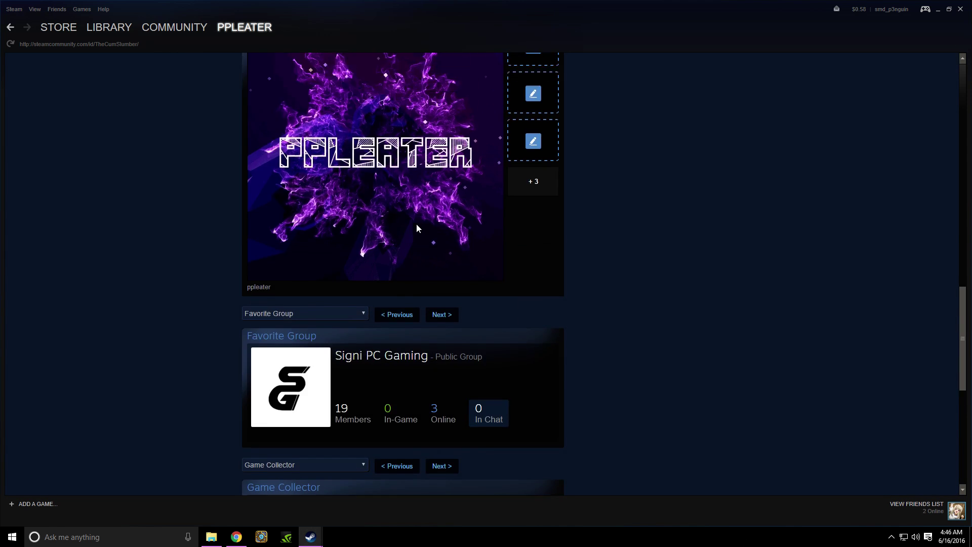
scroll(416, 224, "down", 8)
scroll(534, 383, "up", 2)
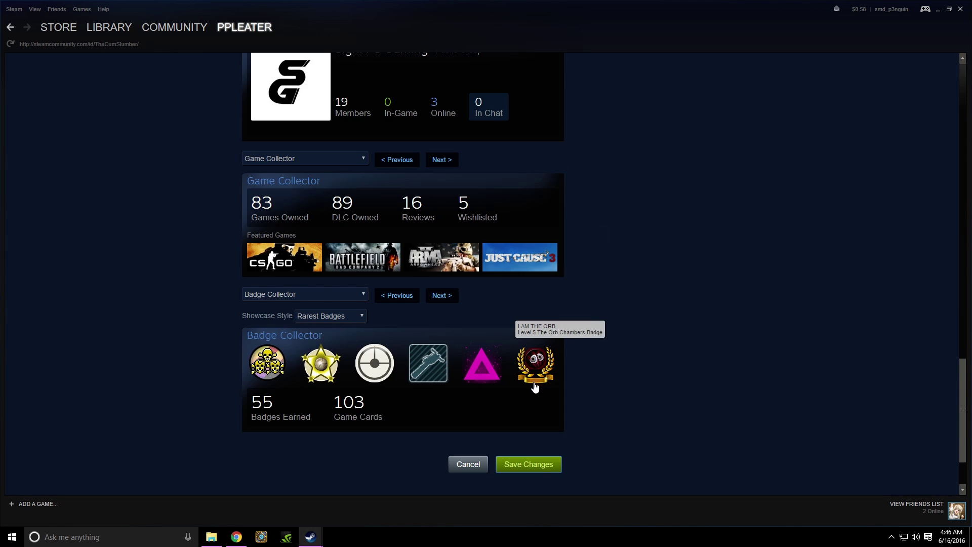
scroll(582, 435, "up", 20)
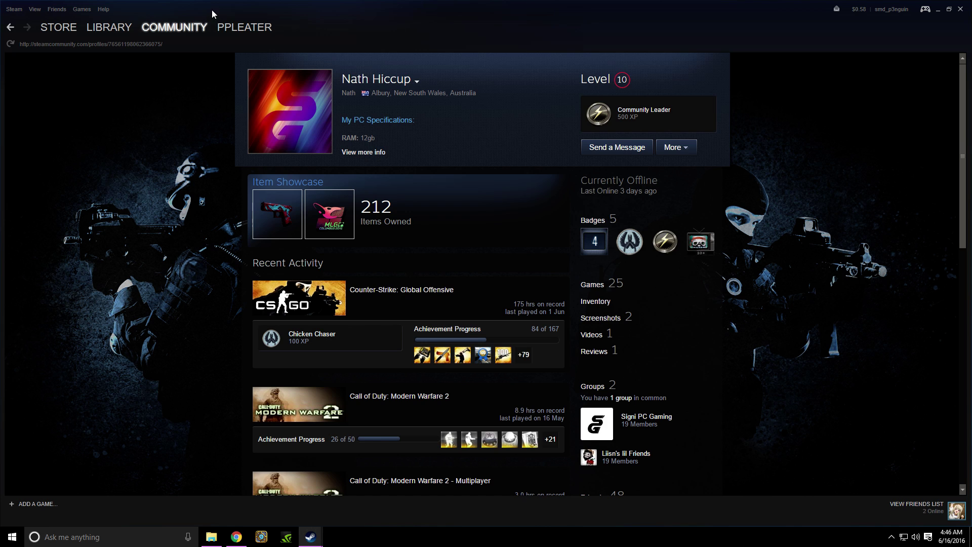
Step: Open the own Steam inventory and browse to page 6 of all Steam items
mouse_move(223, 26)
left_click(238, 116)
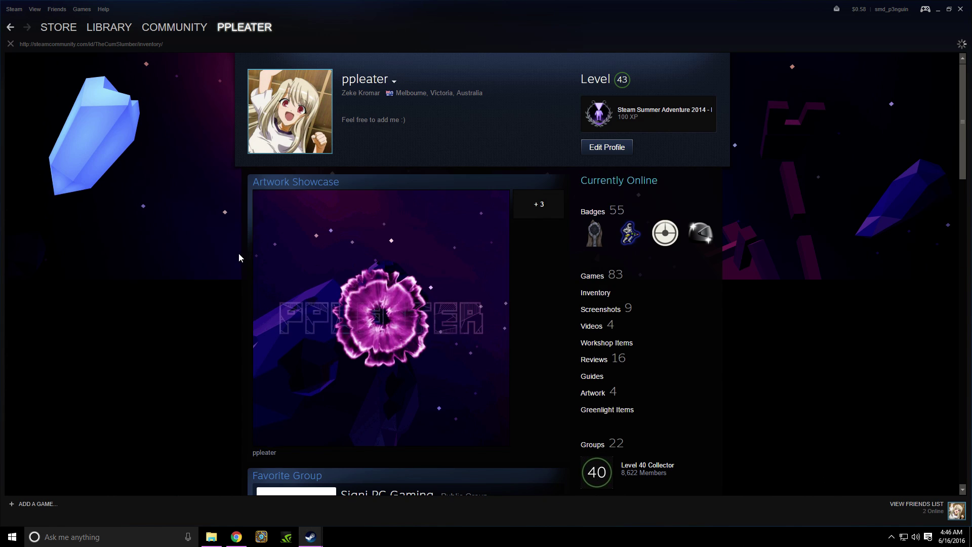
scroll(494, 192, "down", 3)
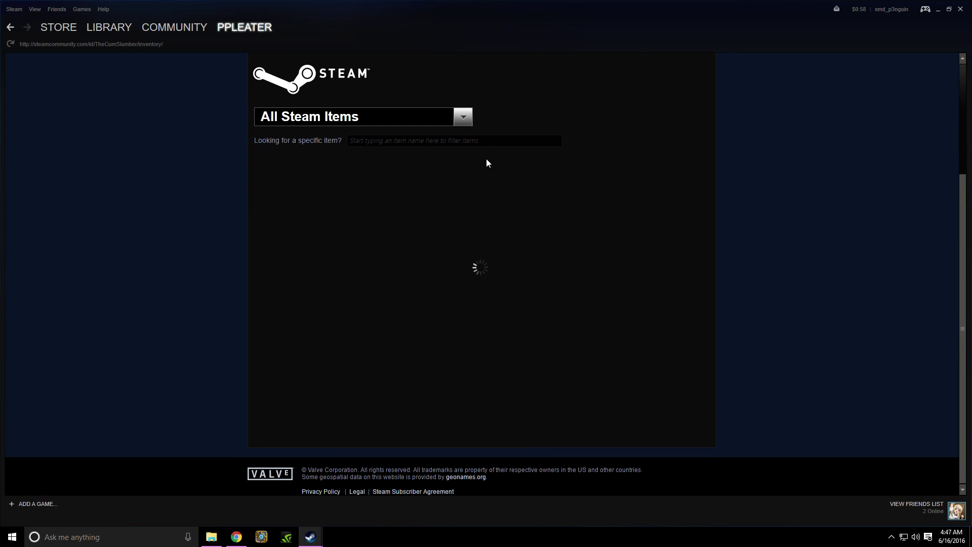
left_click(513, 439)
left_click(513, 438)
left_click(512, 439)
left_click(511, 438)
left_click(510, 438)
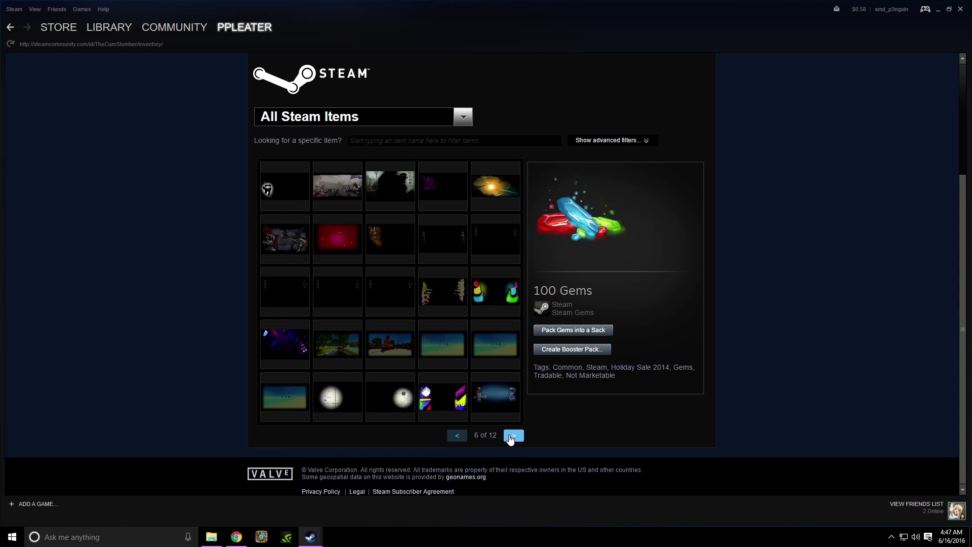
Step: Inspect the Zegri Pirates background, and view the Night Time profile background from page 7 at full size
left_click(403, 287)
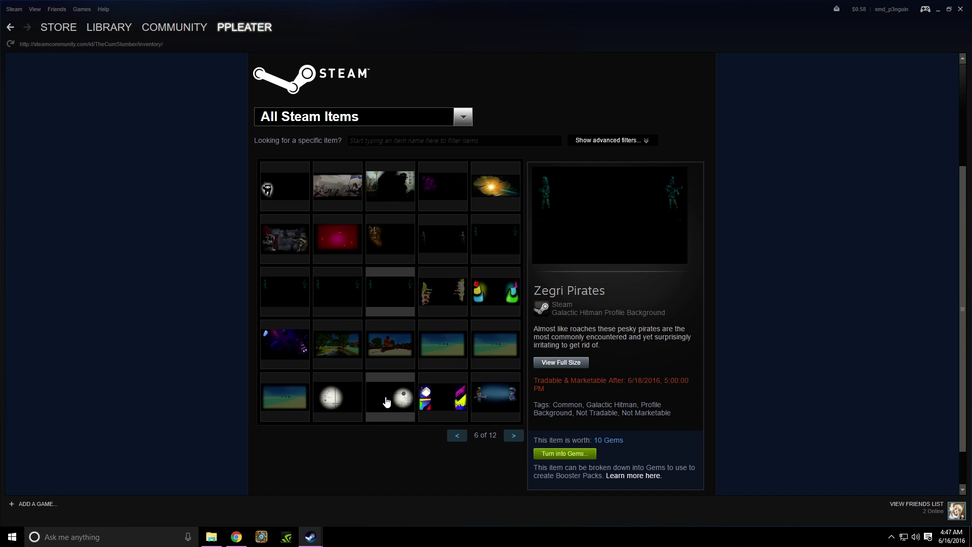
left_click(513, 439)
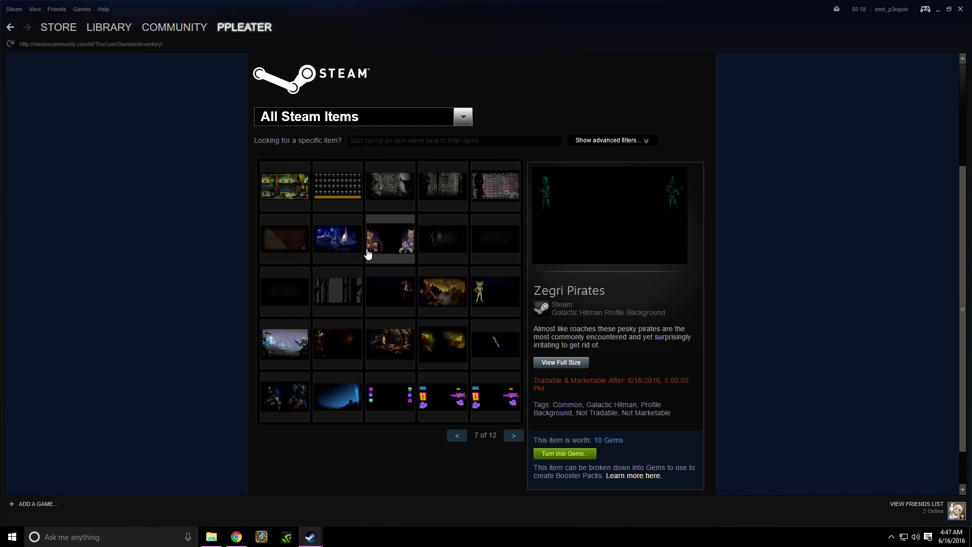
left_click(357, 248)
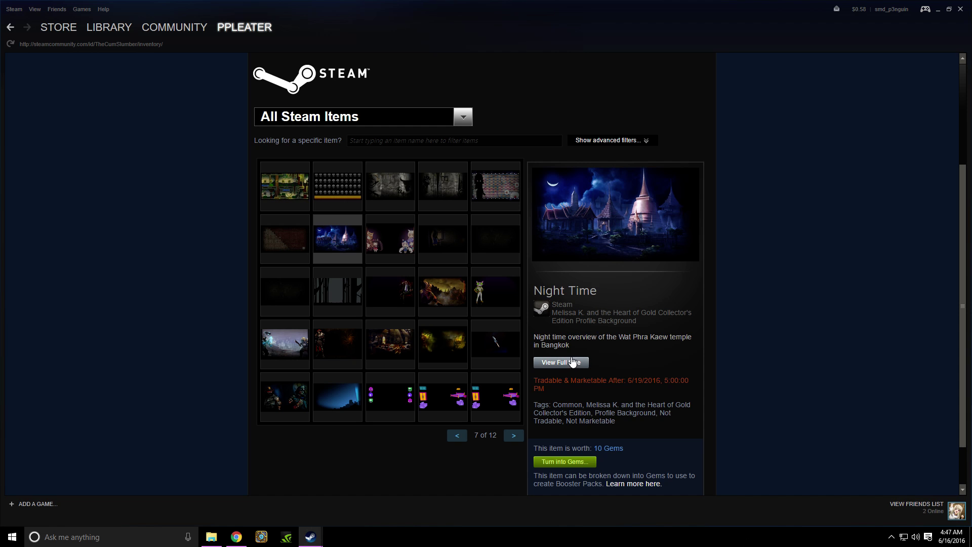
left_click(572, 362)
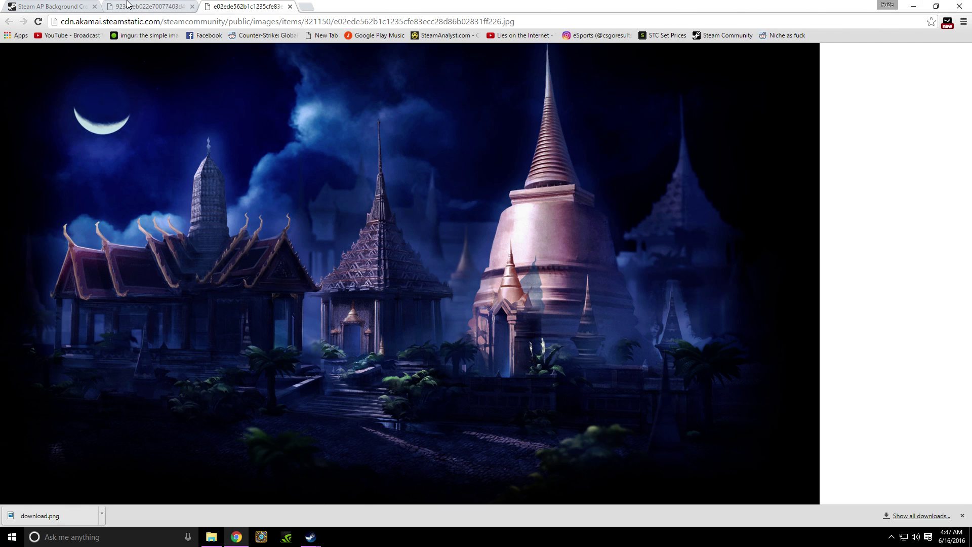
Step: Bring the background cropper page to the front in Chrome, return to Steam and open the own profile
left_click(55, 6)
left_click(913, 6)
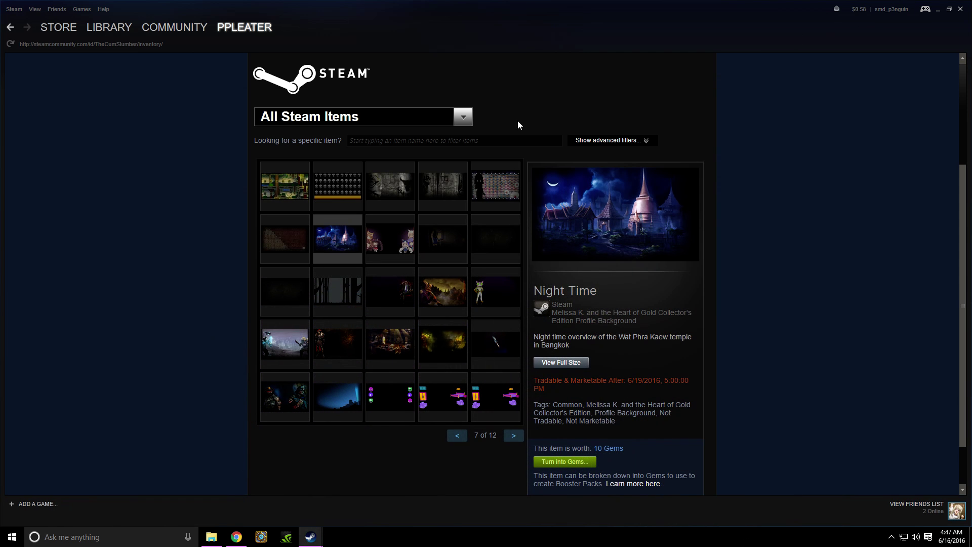
mouse_move(227, 28)
left_click(229, 49)
Step: Switch to Chrome and look through the background cropper's profile preview down to its comments
left_click(238, 536)
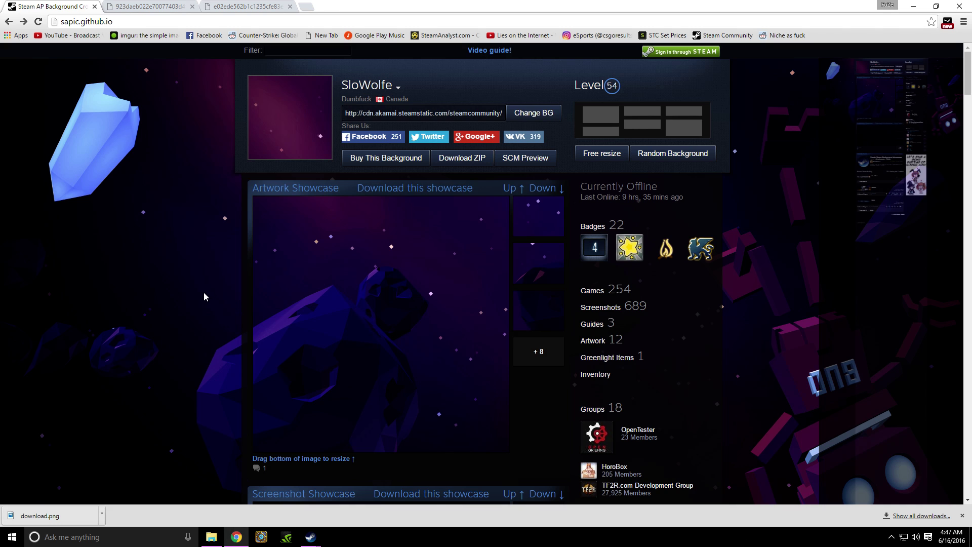
scroll(212, 292, "down", 7)
scroll(211, 294, "down", 7)
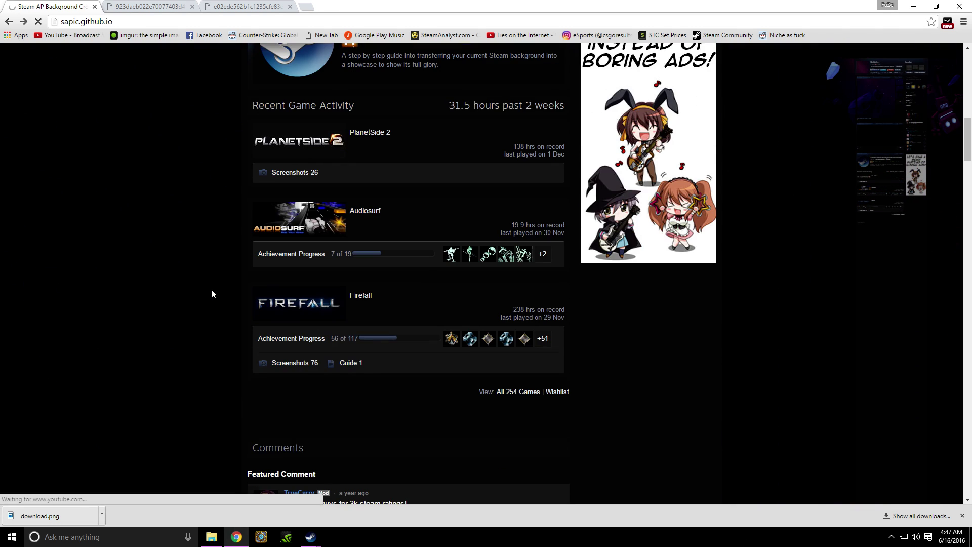
Step: Return to Steam and check the animated artwork in the profile's Artwork Showcase
left_click(911, 6)
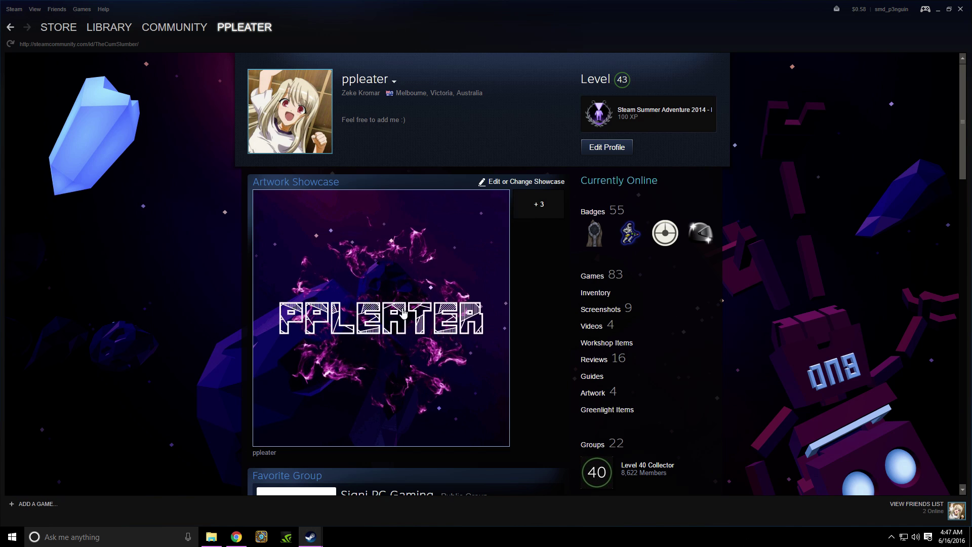
scroll(658, 212, "down", 4)
scroll(658, 212, "up", 4)
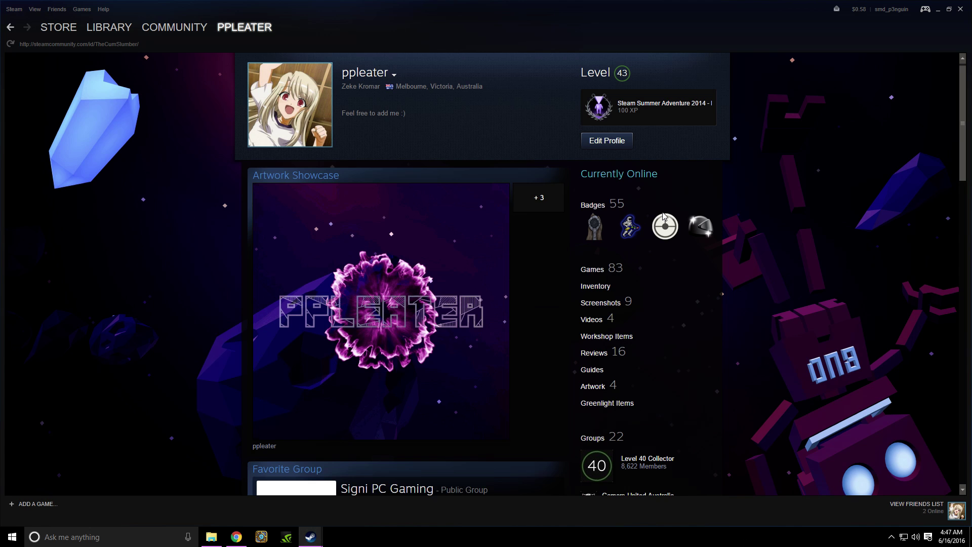